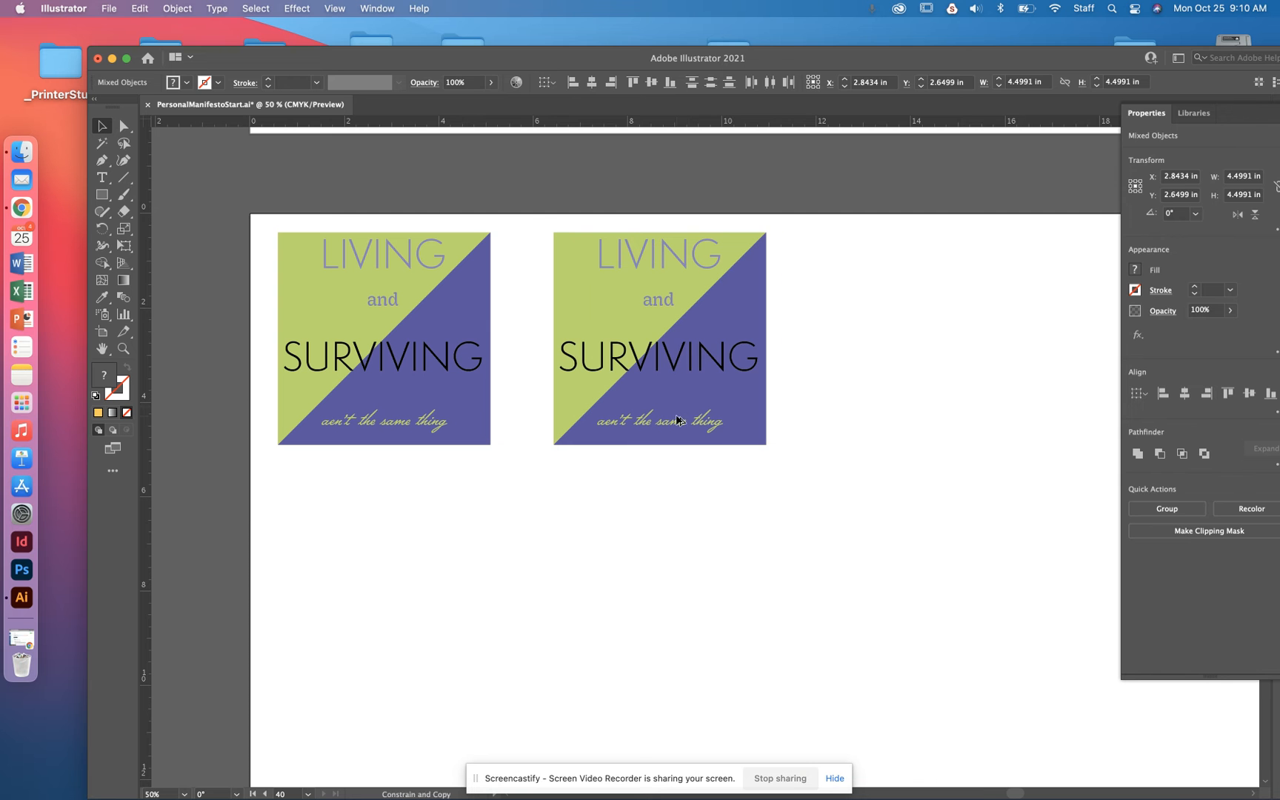
- Move the words LIVING and "and" slightly down in the second copy of the design
left_click(811, 590)
left_click_drag(656, 298, 687, 275)
left_click(687, 269)
- Copy the green square, purple triangle and word SURVIVING from the second design to the empty space on its right
left_click(711, 361)
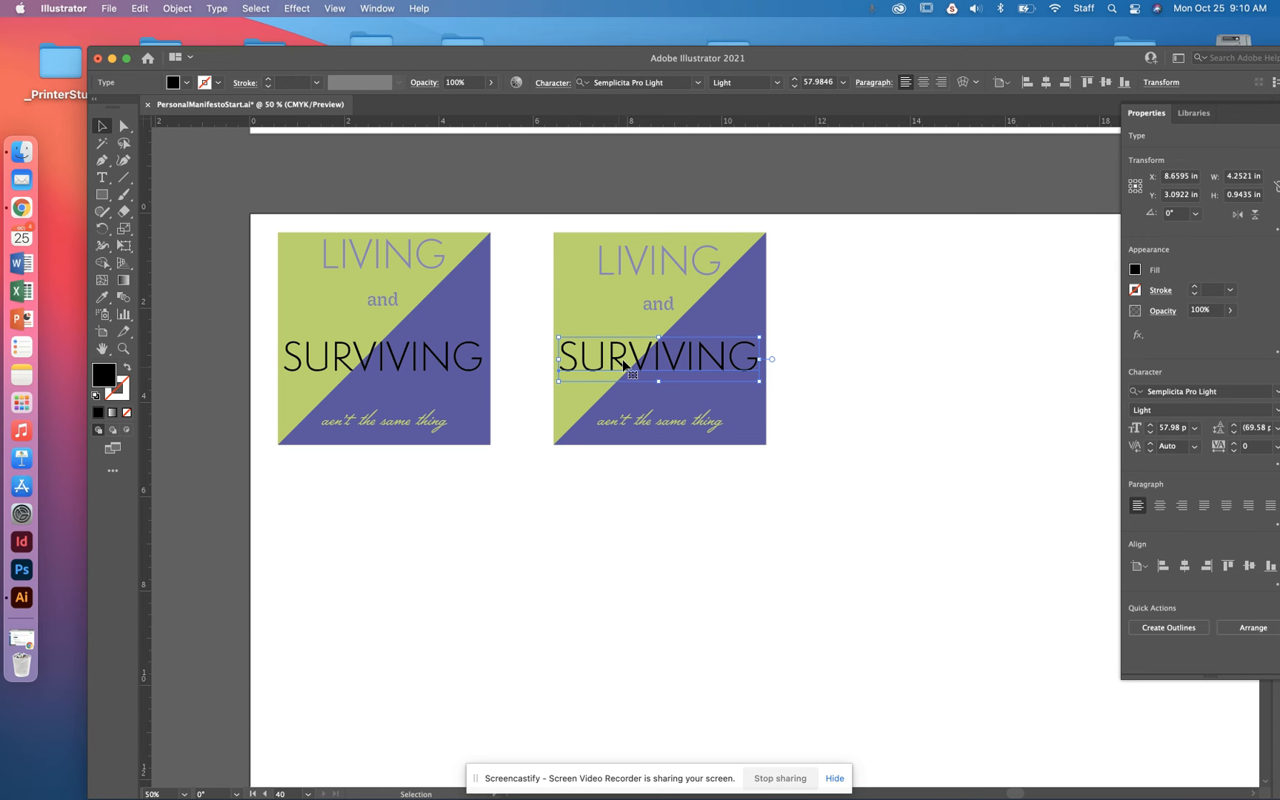
scroll(611, 363, "right", 3)
scroll(611, 363, "up", 1)
left_click(595, 339, "shift")
left_click(694, 372)
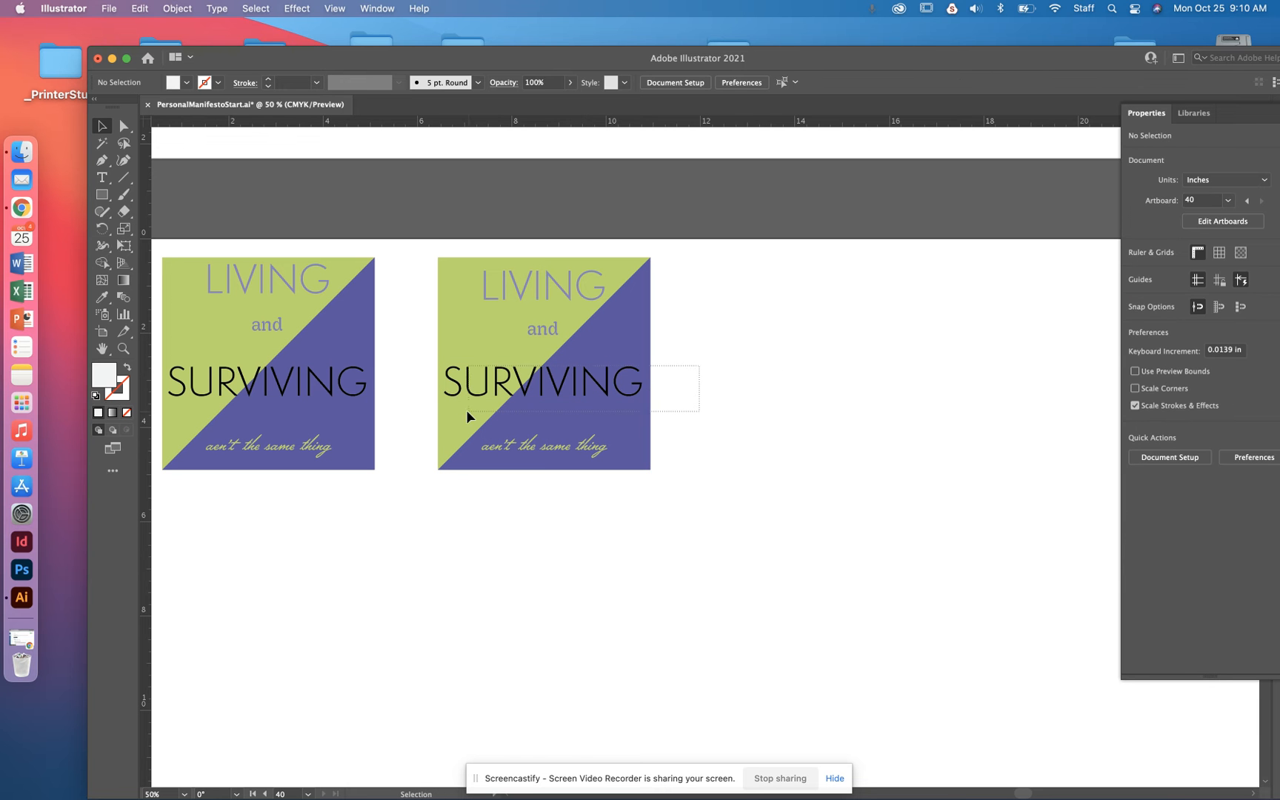
left_click_drag(444, 400, 445, 401)
left_click_drag(552, 382, 842, 378)
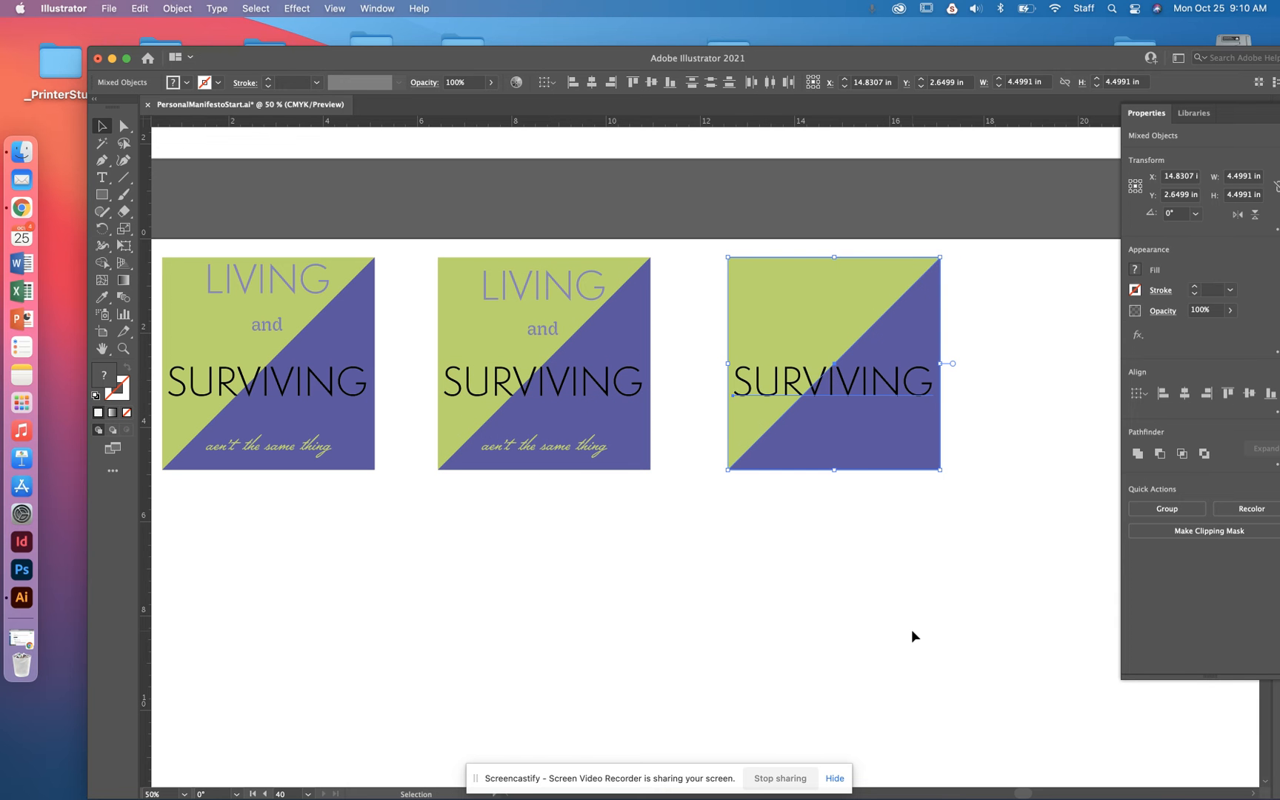
- Convert the word SURVIVING in the third design to outlines
key("super+1")
left_click(985, 293)
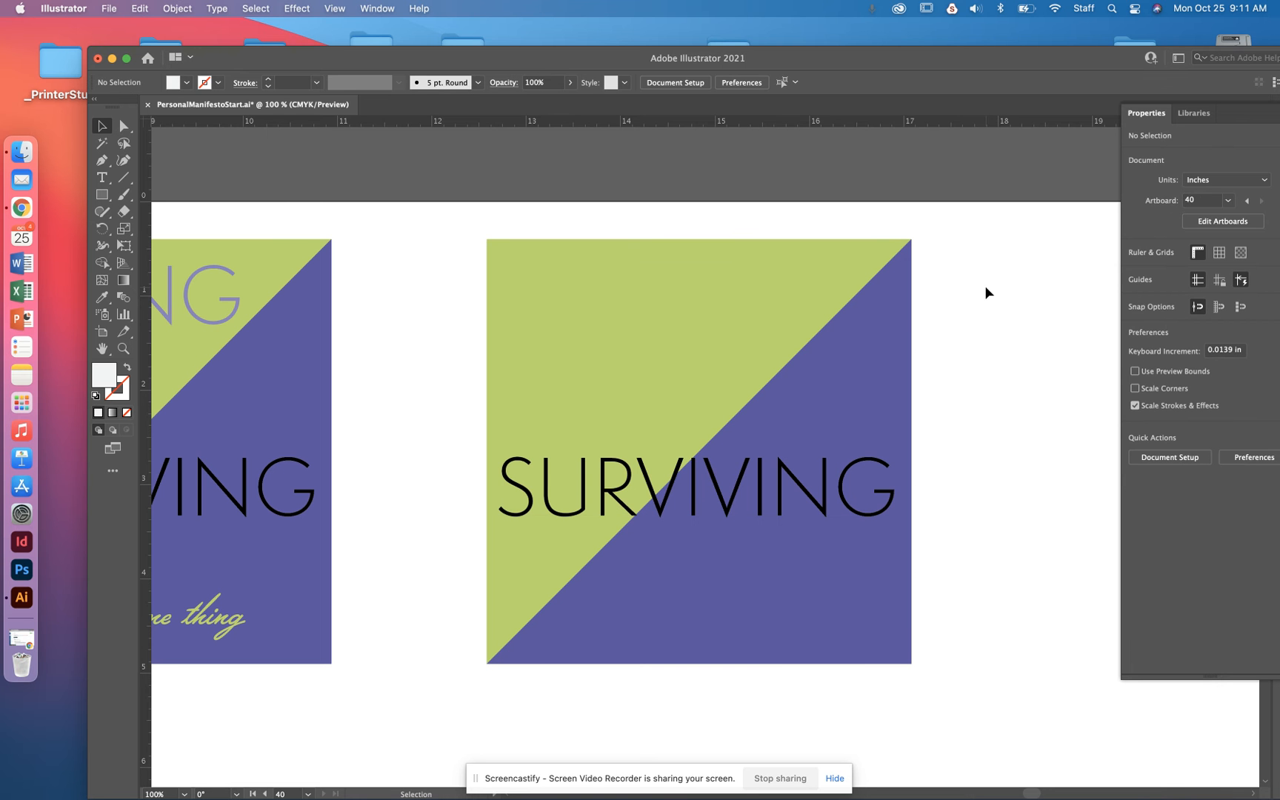
left_click(672, 486)
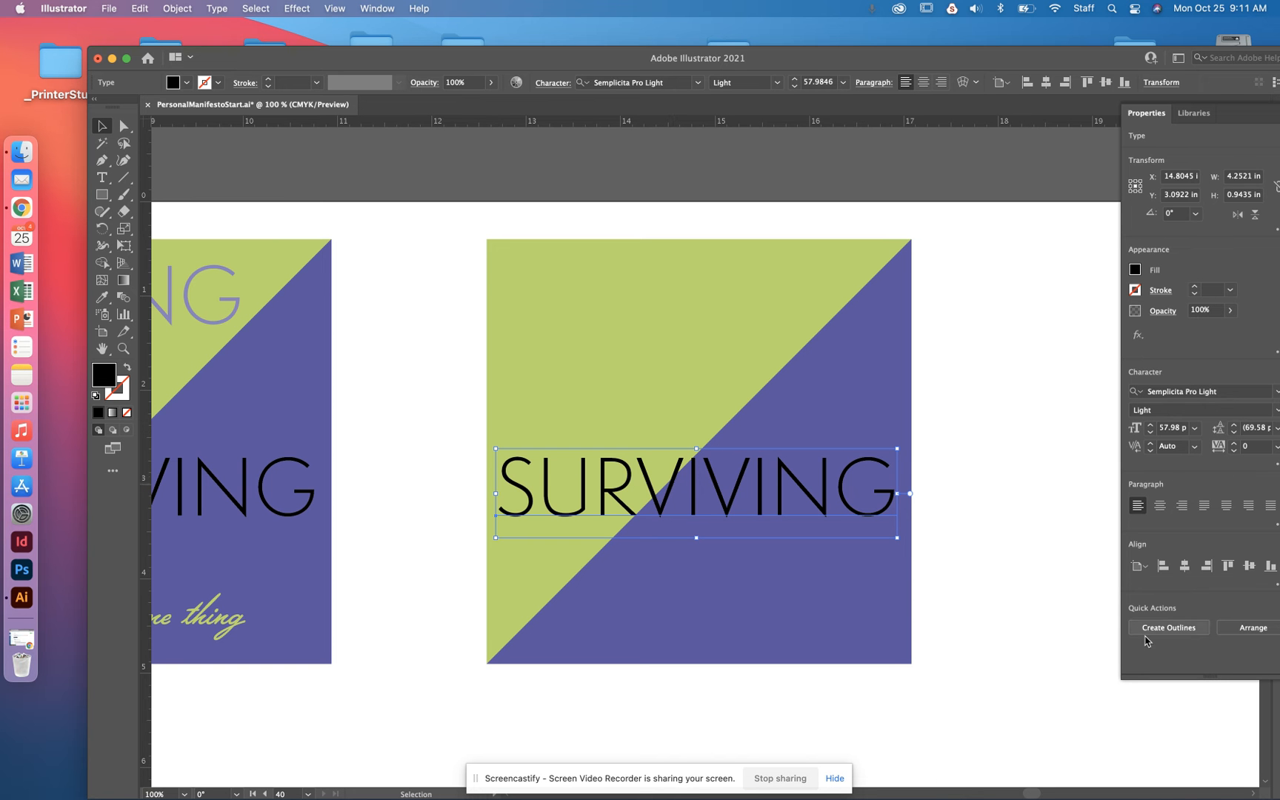
left_click(1056, 466)
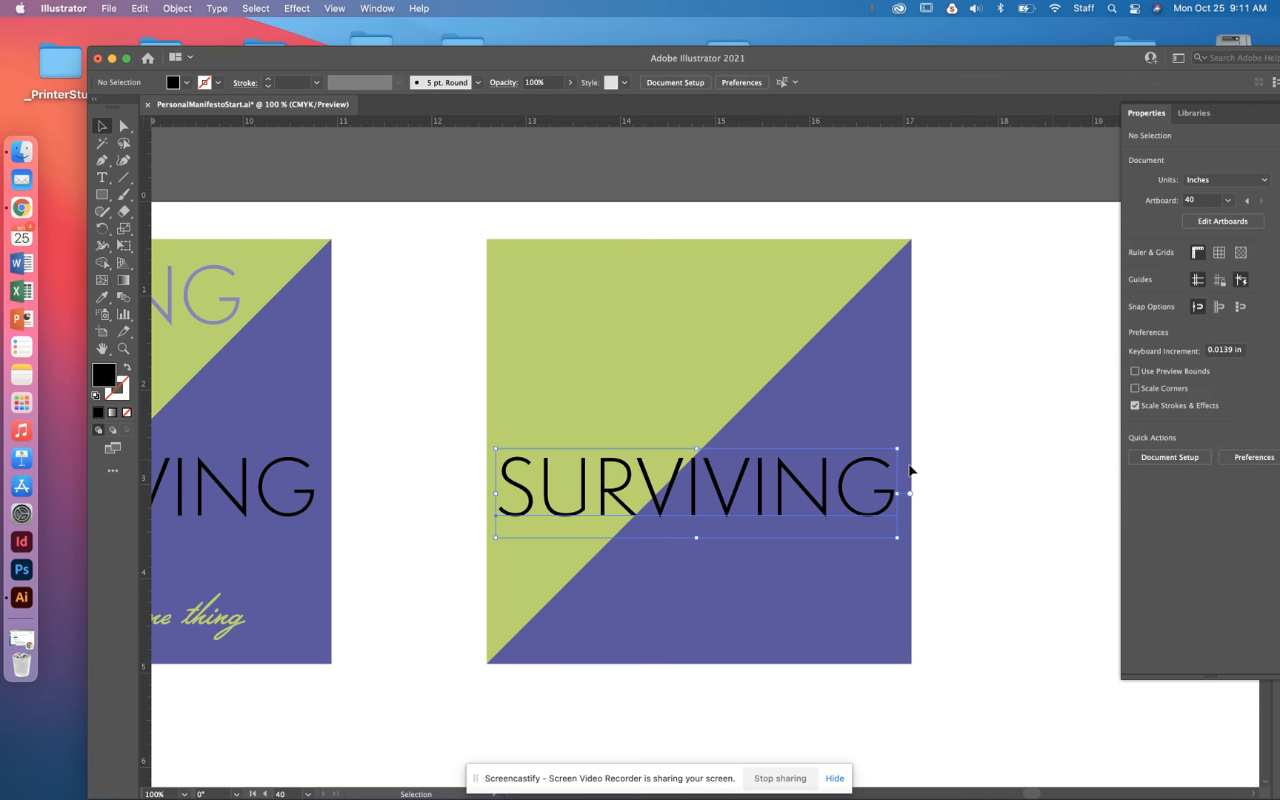
double_click(828, 476)
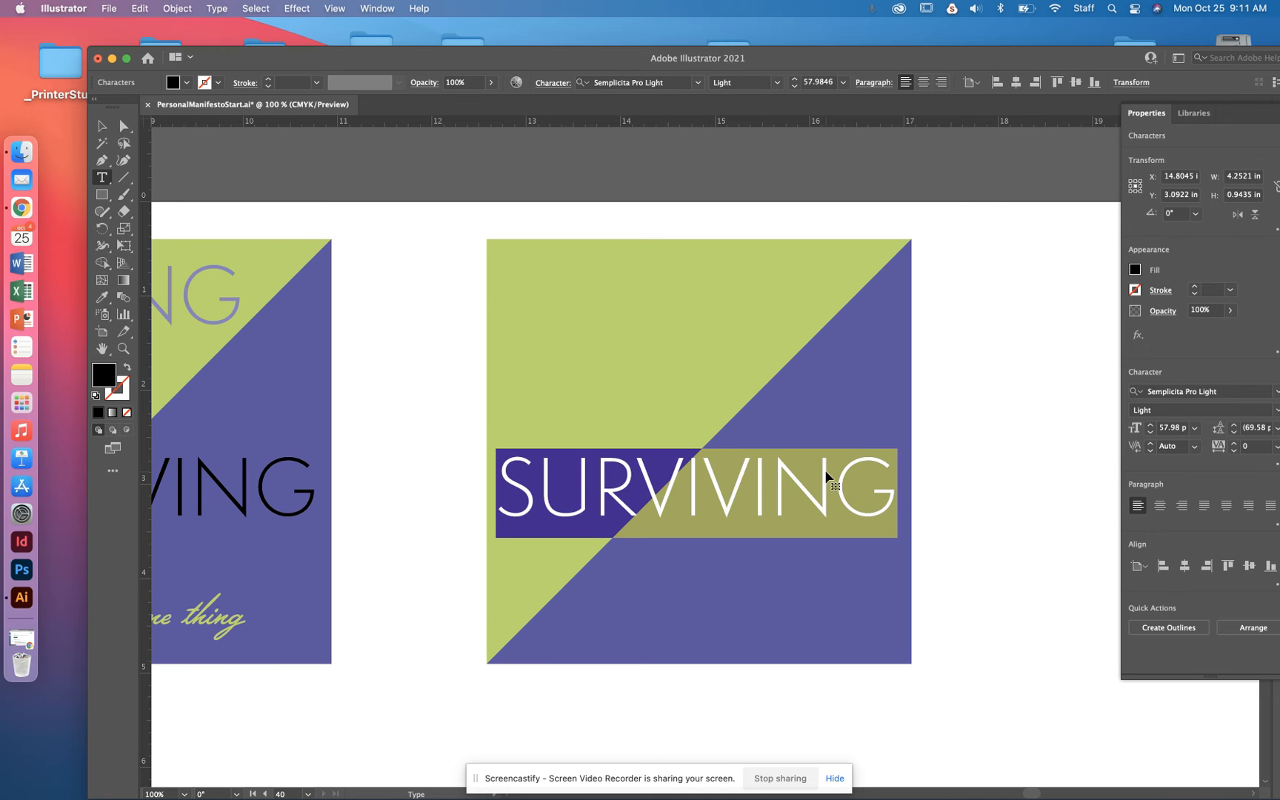
left_click(101, 127)
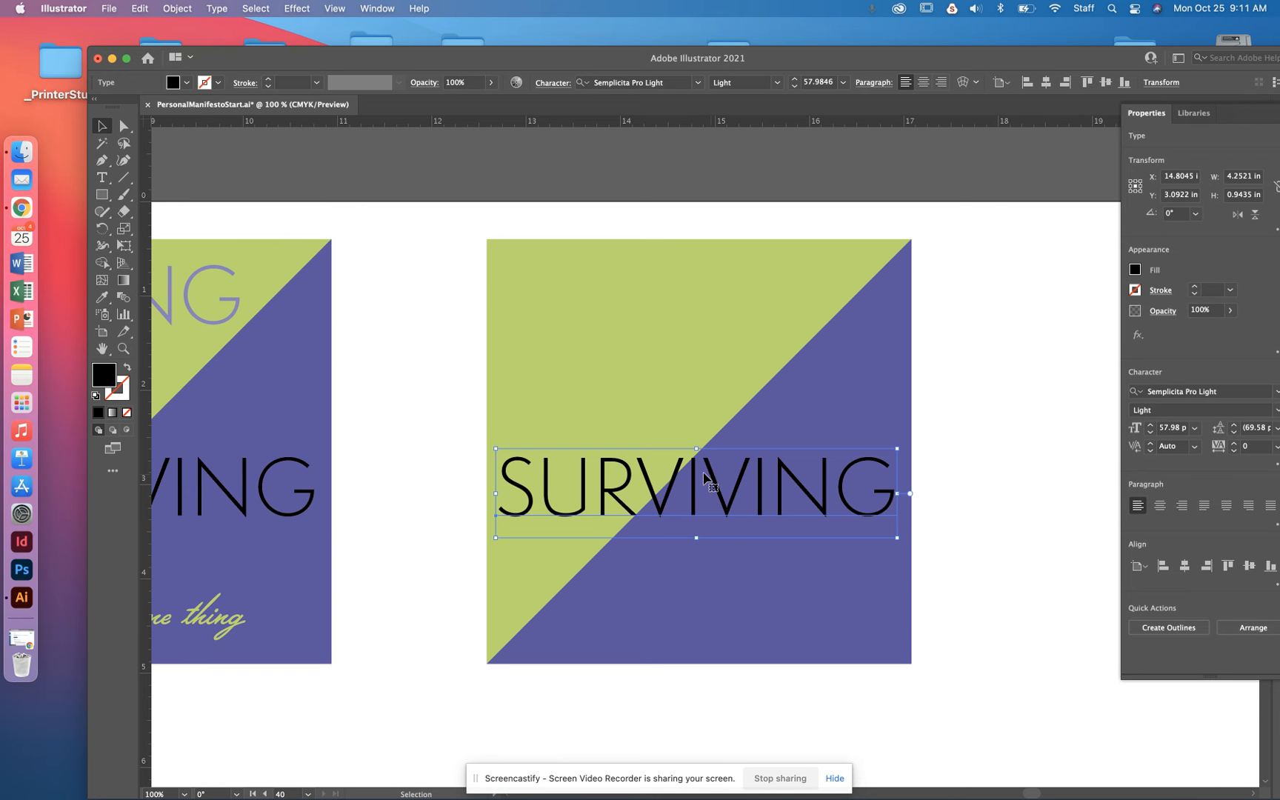
left_click(1169, 628)
- Extend the right arm of the first V in SURVIVING upward and slightly right by nudging its upper end's anchor points
key("a")
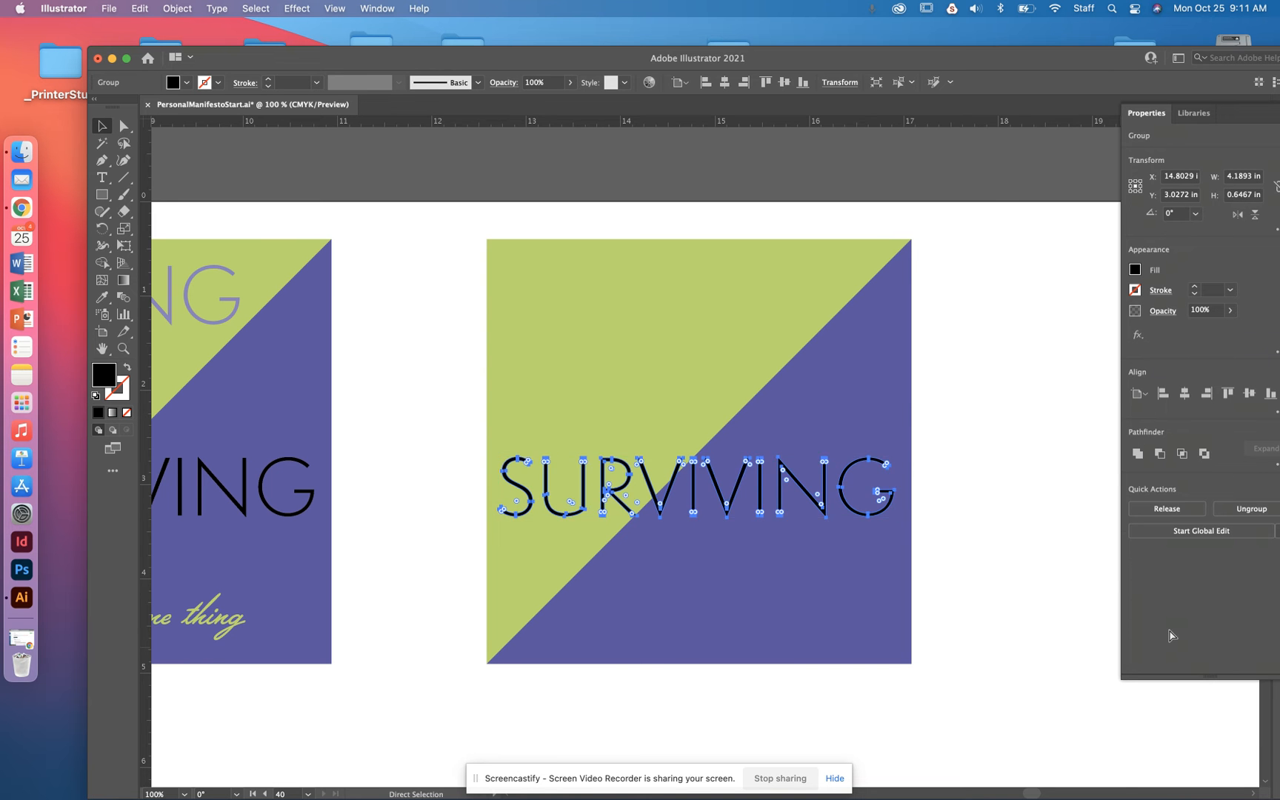
scroll(700, 507, "up", 3)
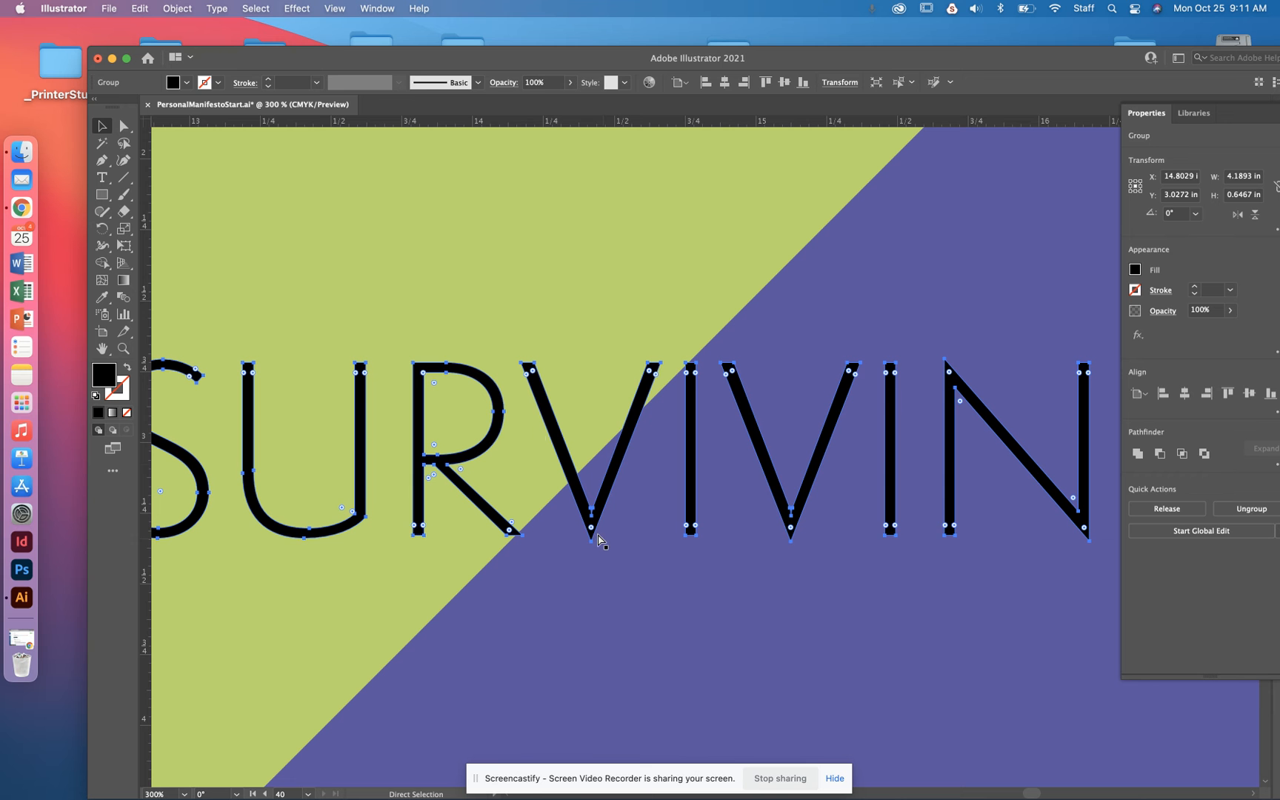
key("v")
left_click(124, 126)
left_click(645, 353)
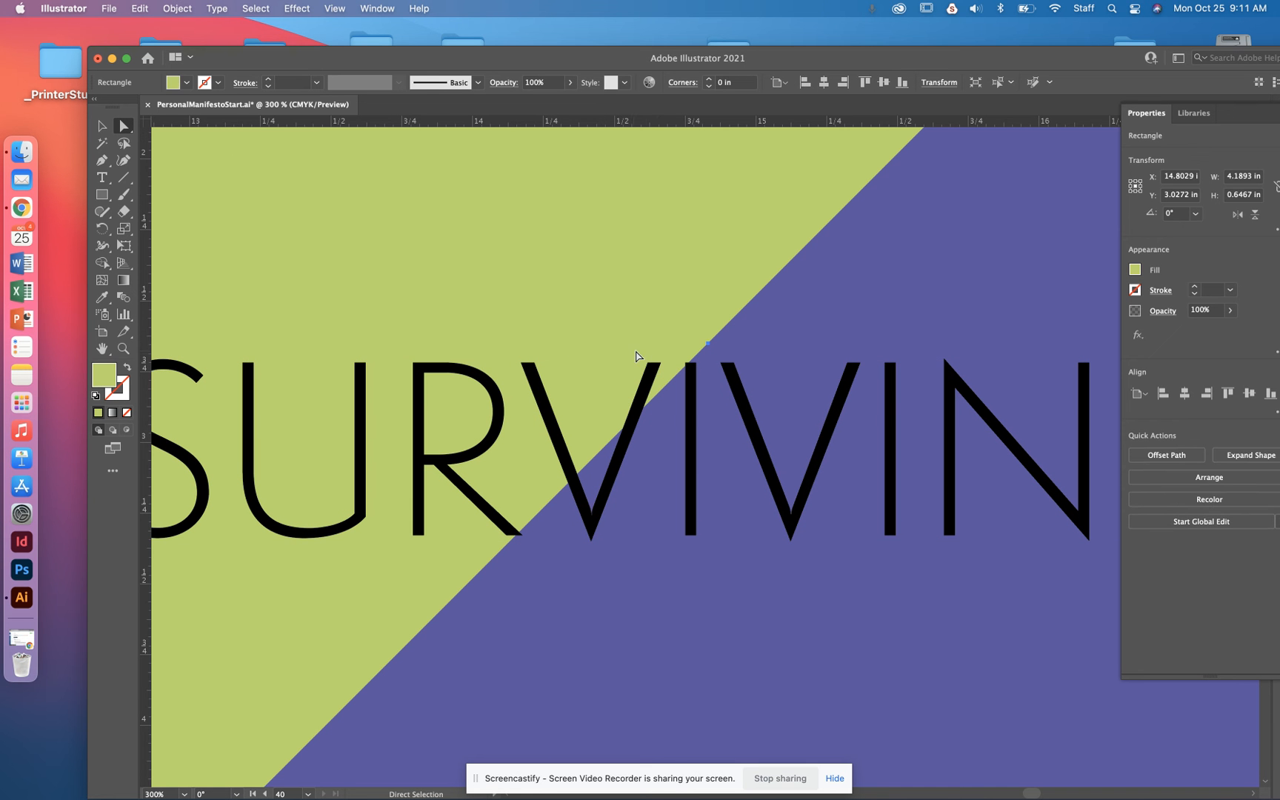
left_click(655, 364)
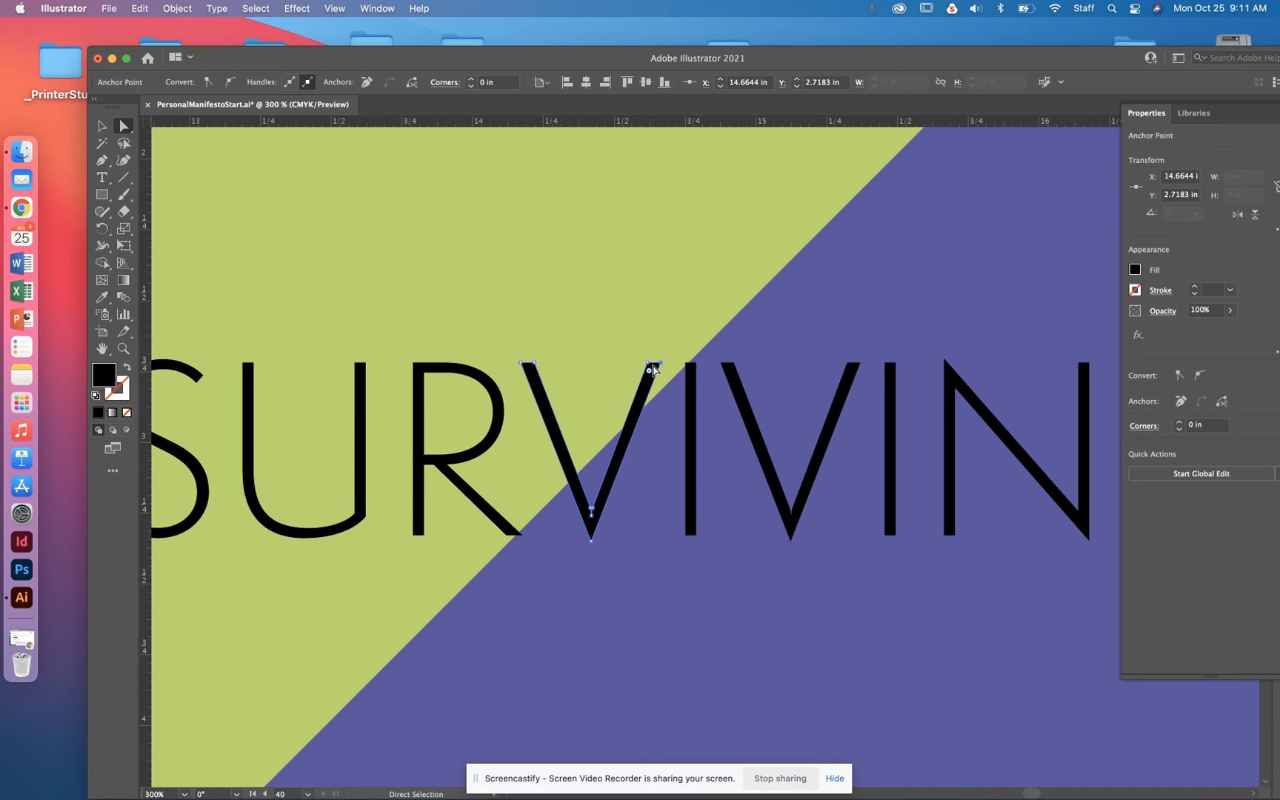
key("Up")
key("Up")
key("Right")
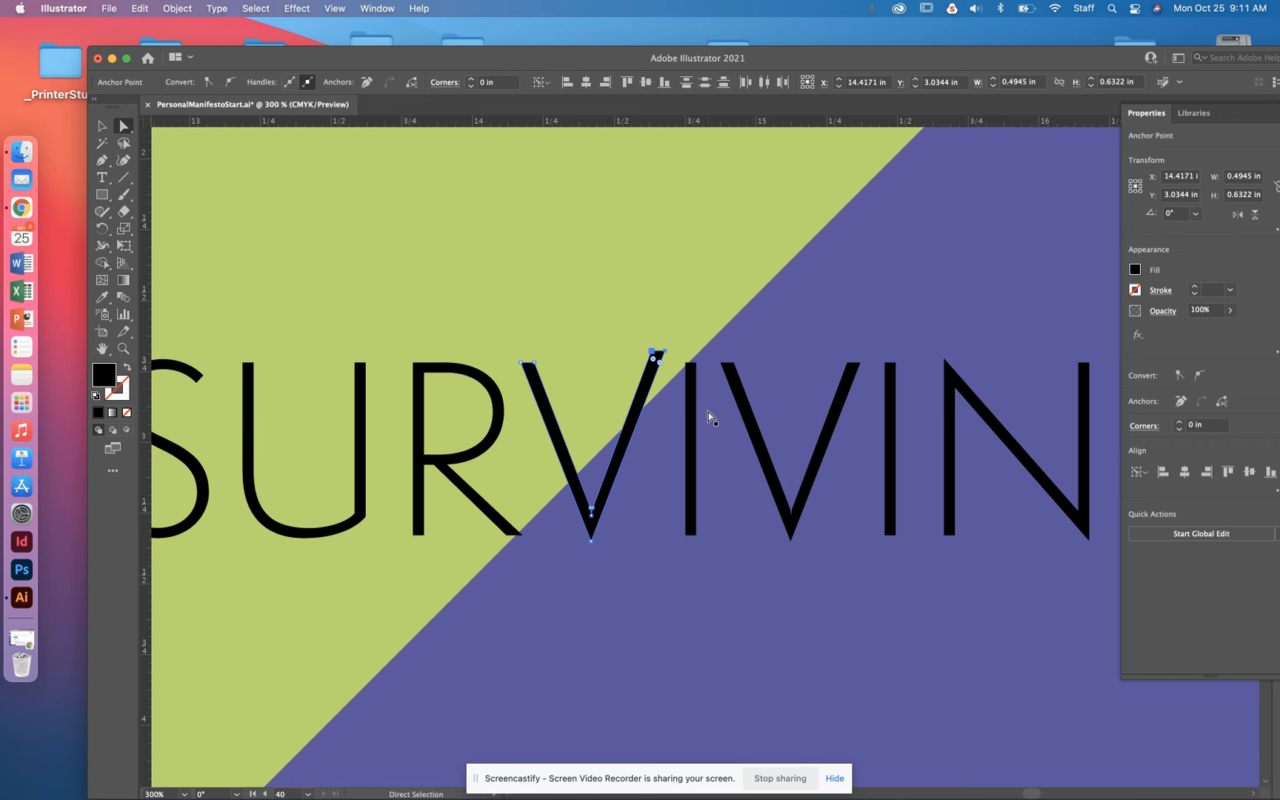
key("Up")
key("Up")
key("Up")
key("Up")
key("Up")
key("Right")
key("Right")
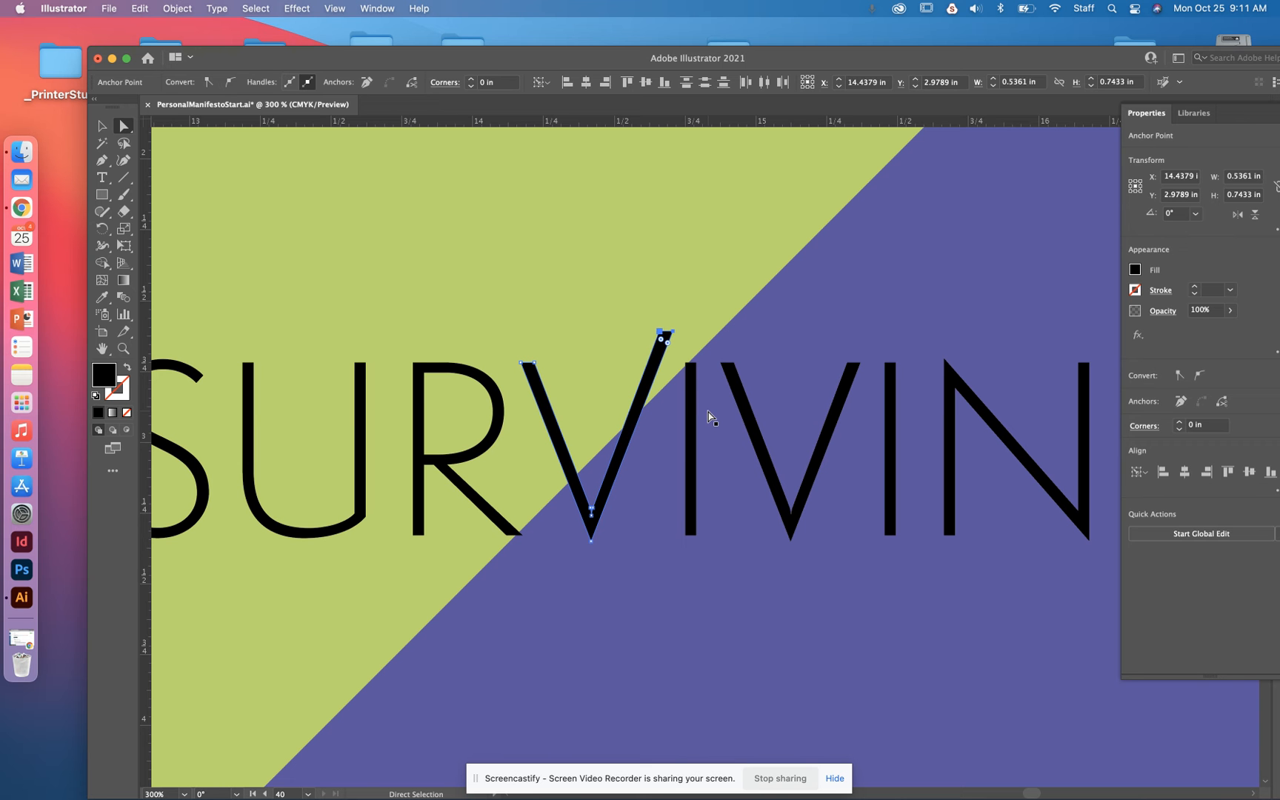
- Try nudging the first I of SURVIVING vertically
left_click(689, 524)
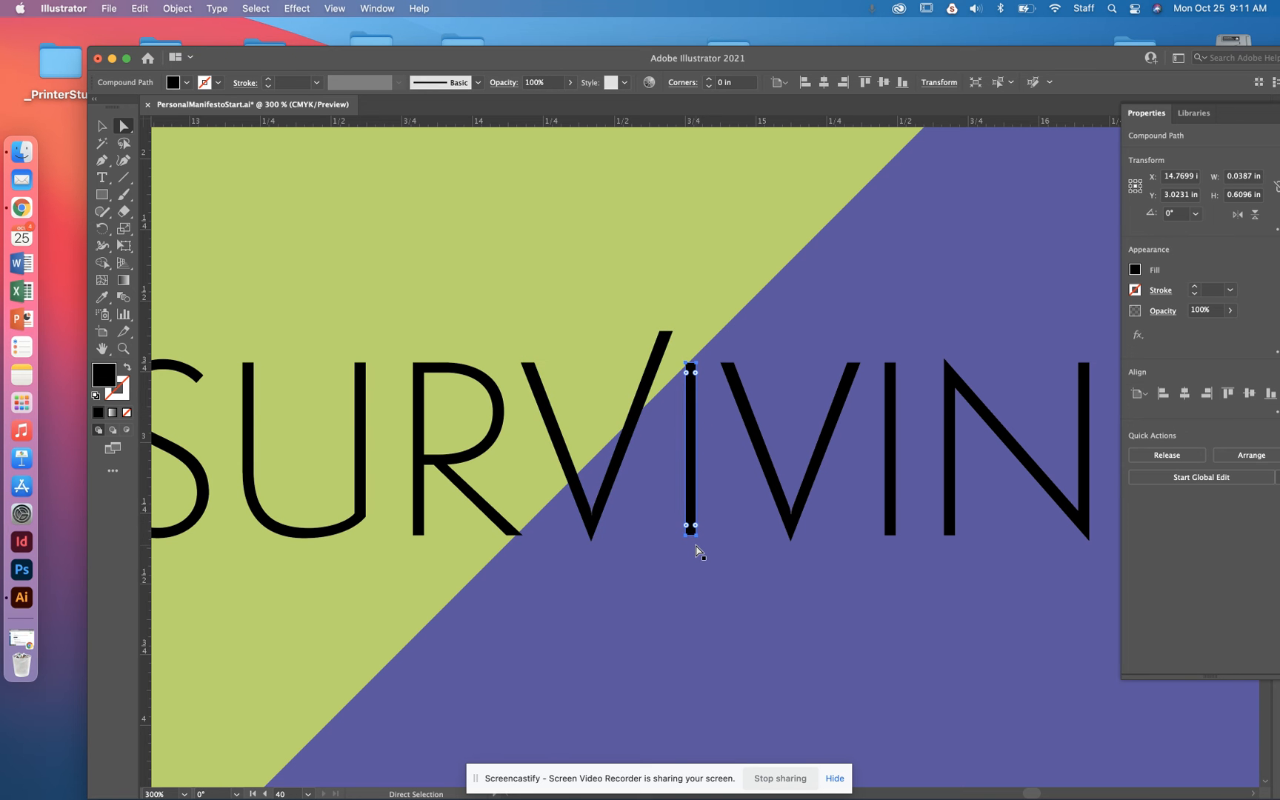
key("Down")
key("Down")
key("Down")
key("Down")
key("Down")
key("Up")
key("Up")
key("Up")
key("Up")
key("Up")
key("Up")
key("Up")
key("Up")
key("Up")
key("Up")
key("Up")
key("Up")
- Examine the Myriad Pro characters and glyph filter options in an enlarged Glyphs panel and close the panel
left_click(216, 9)
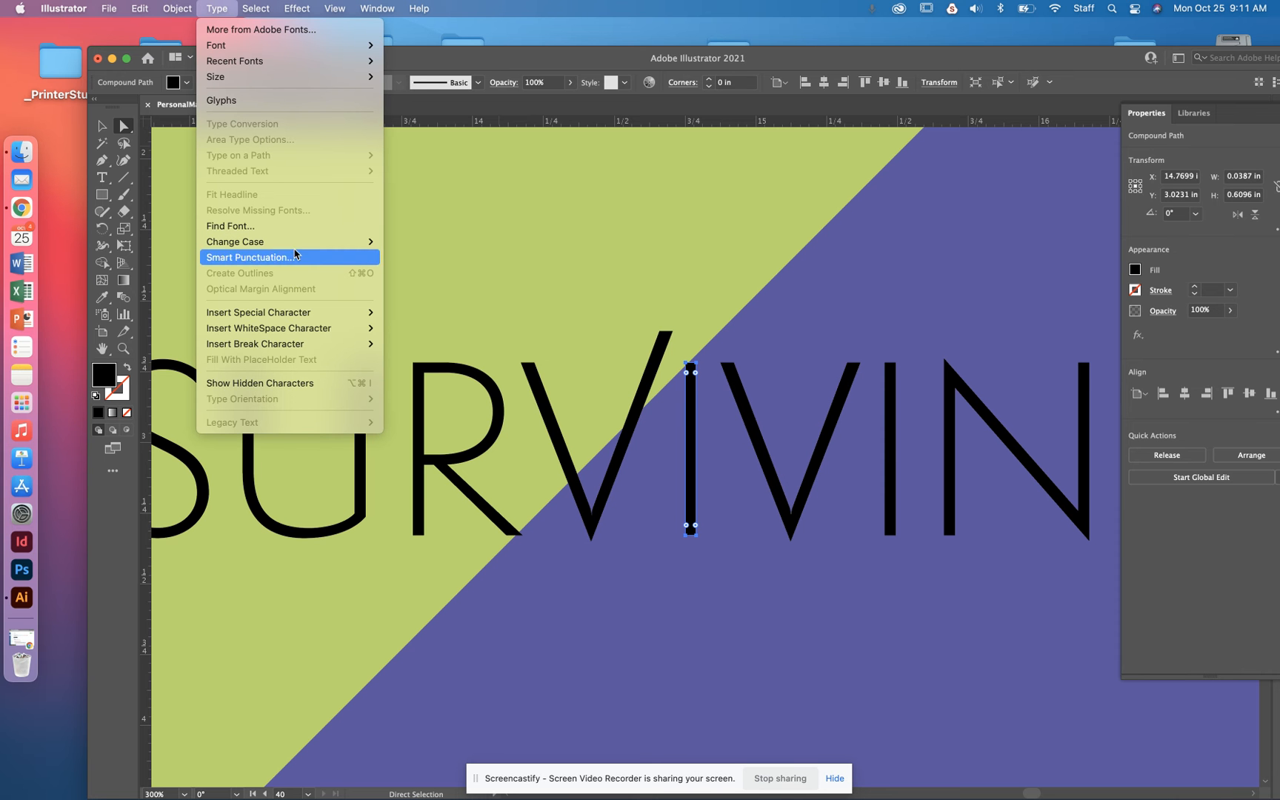
left_click(256, 102)
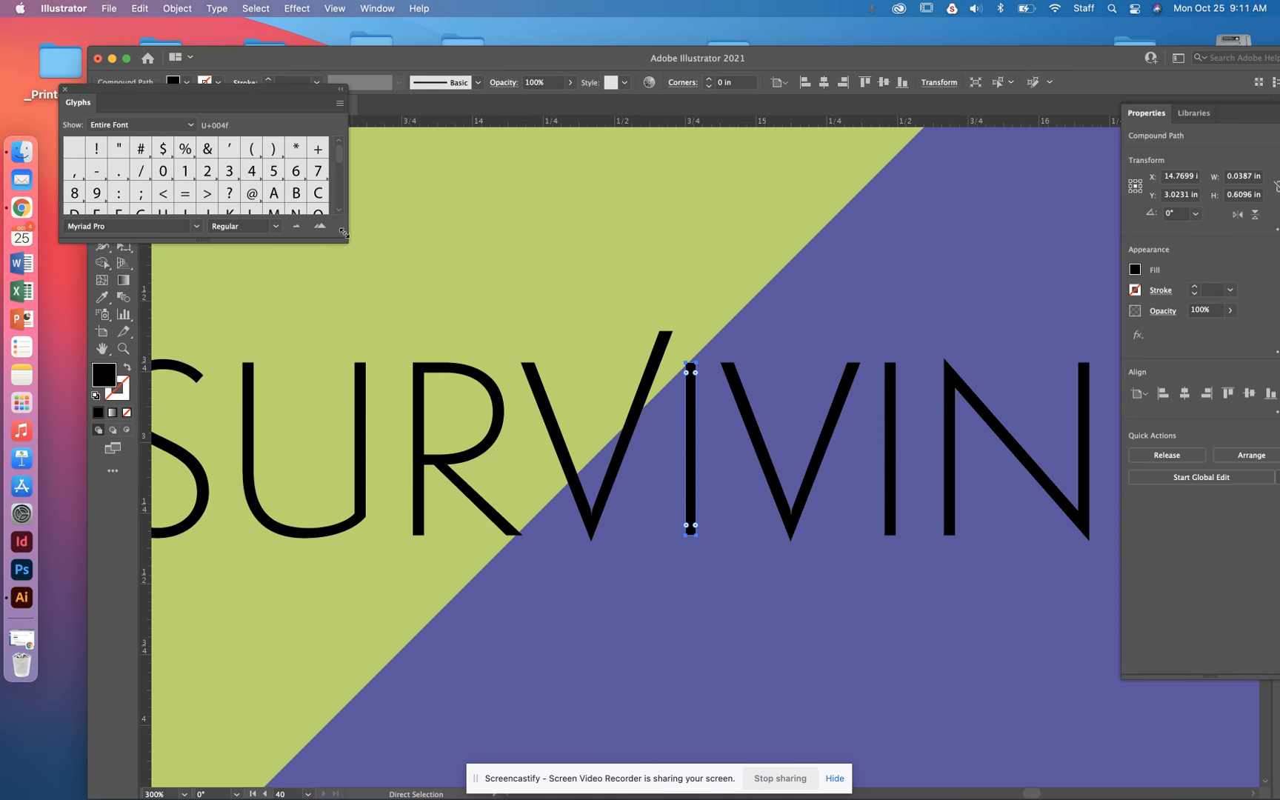
left_click_drag(342, 238, 1033, 660)
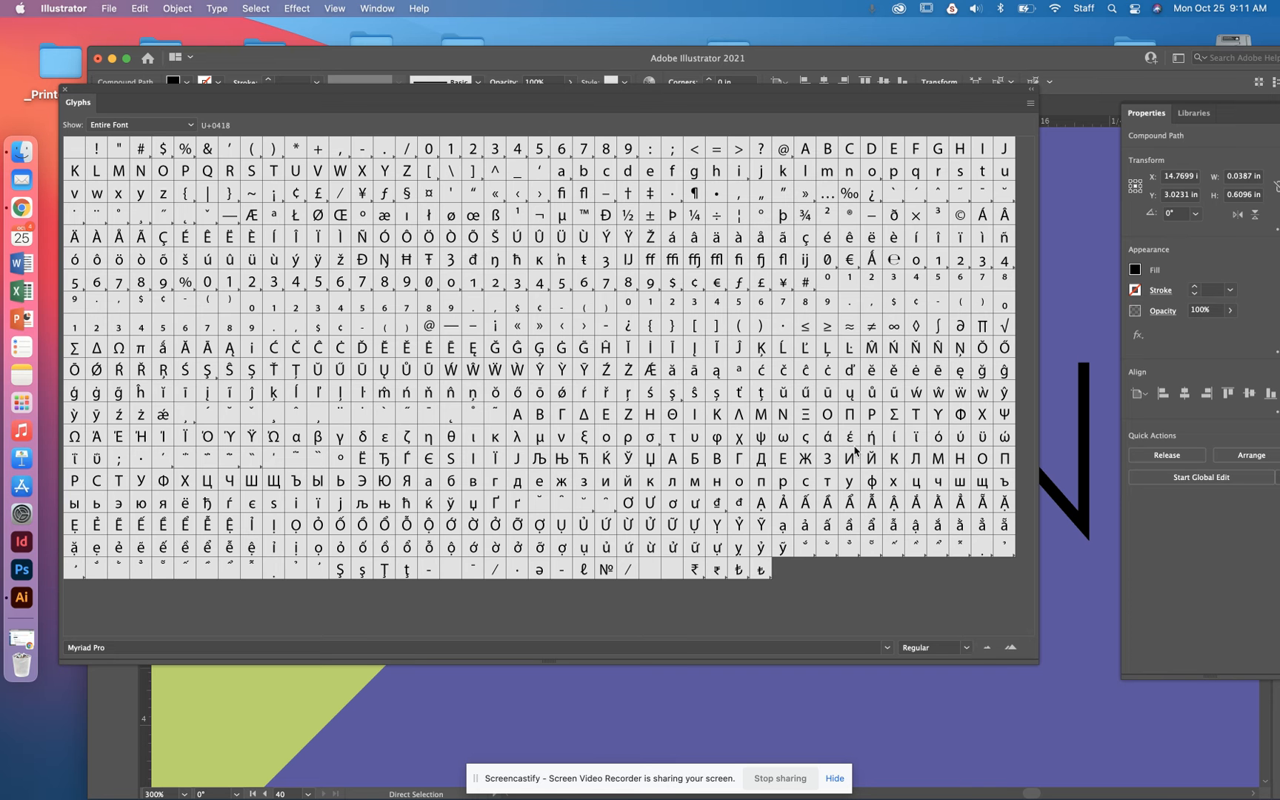
left_click(993, 652)
left_click(1012, 649)
left_click(190, 126)
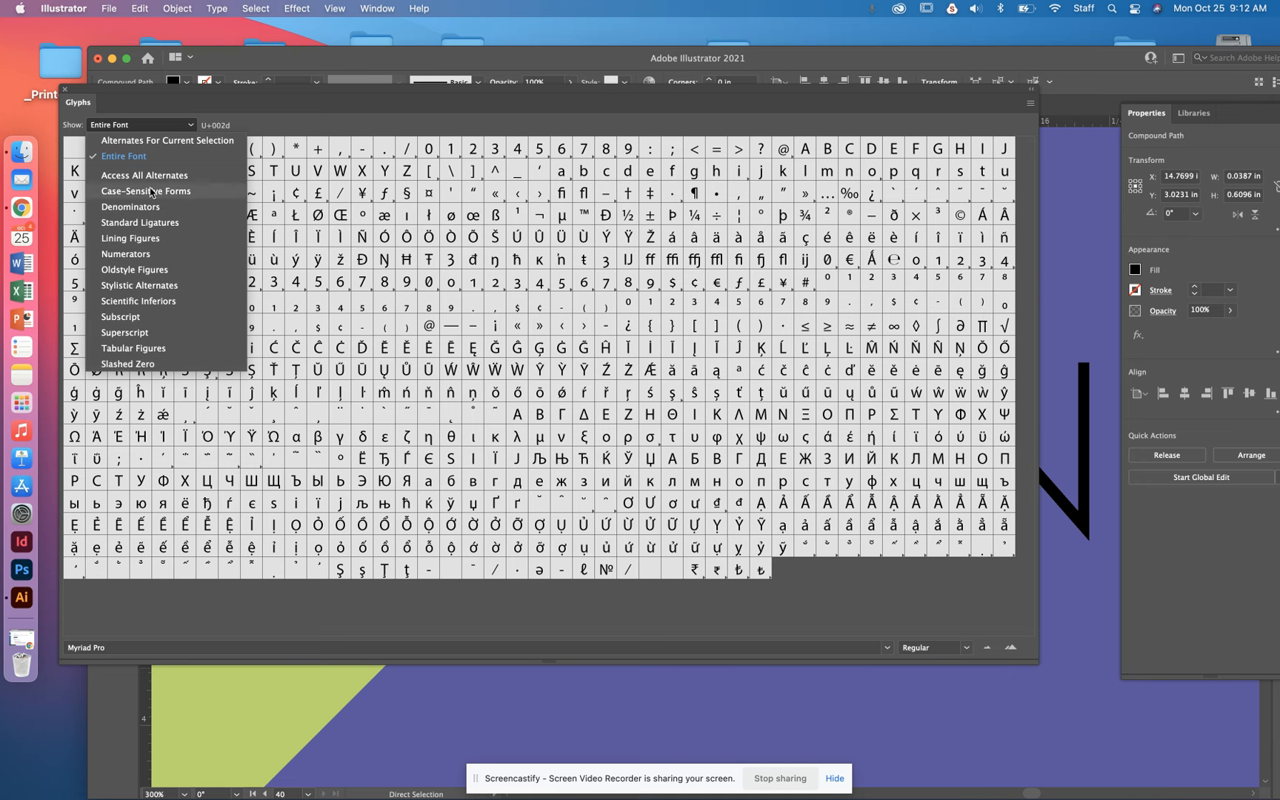
left_click(575, 103)
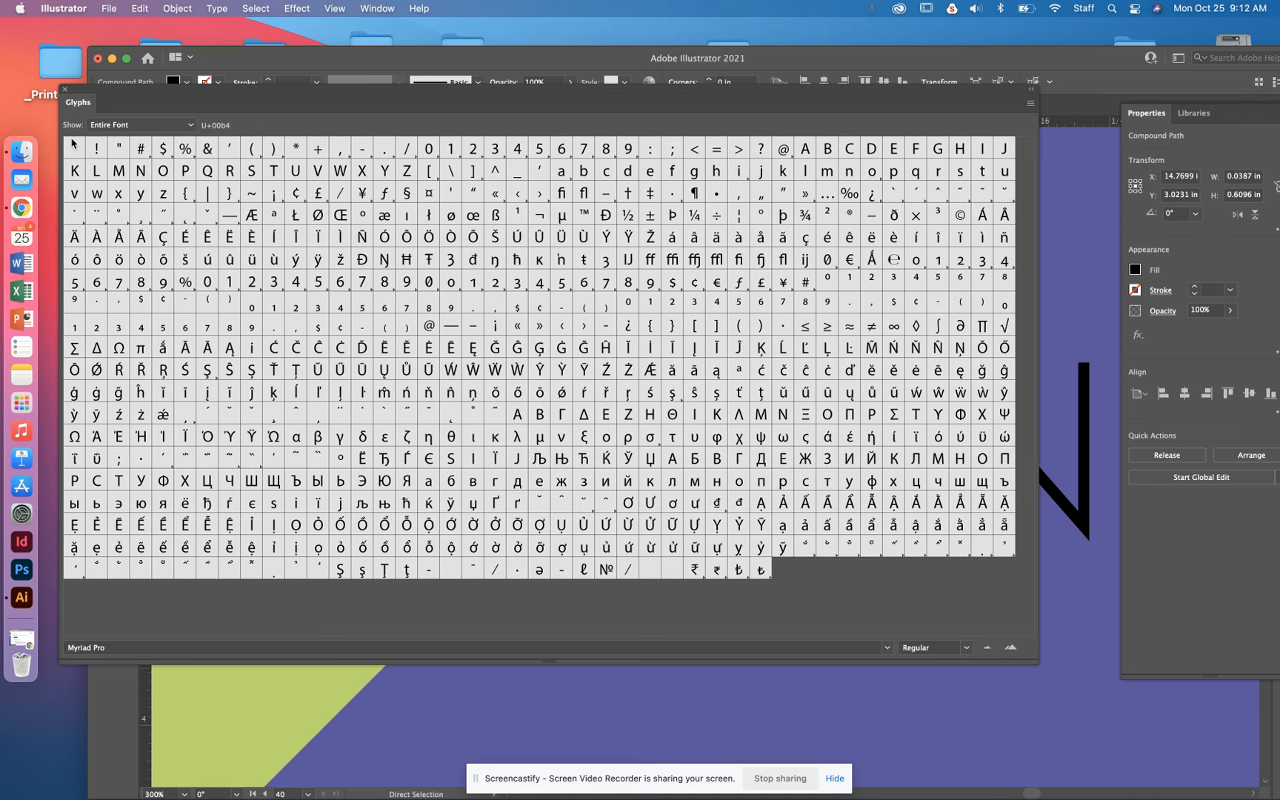
left_click(64, 92)
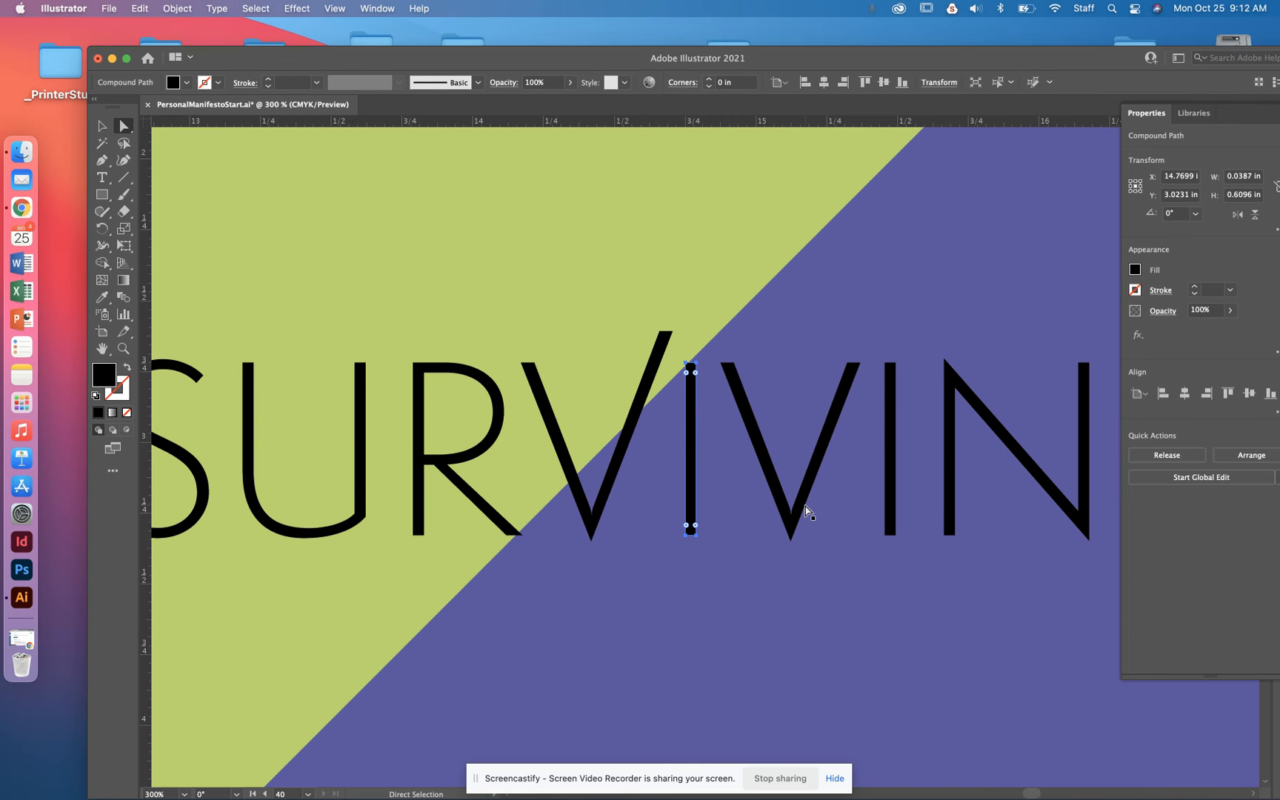
- Move the purple triangle in the third design so its edges line up with the green square
scroll(806, 510, "down", 5)
scroll(777, 543, "right", 3)
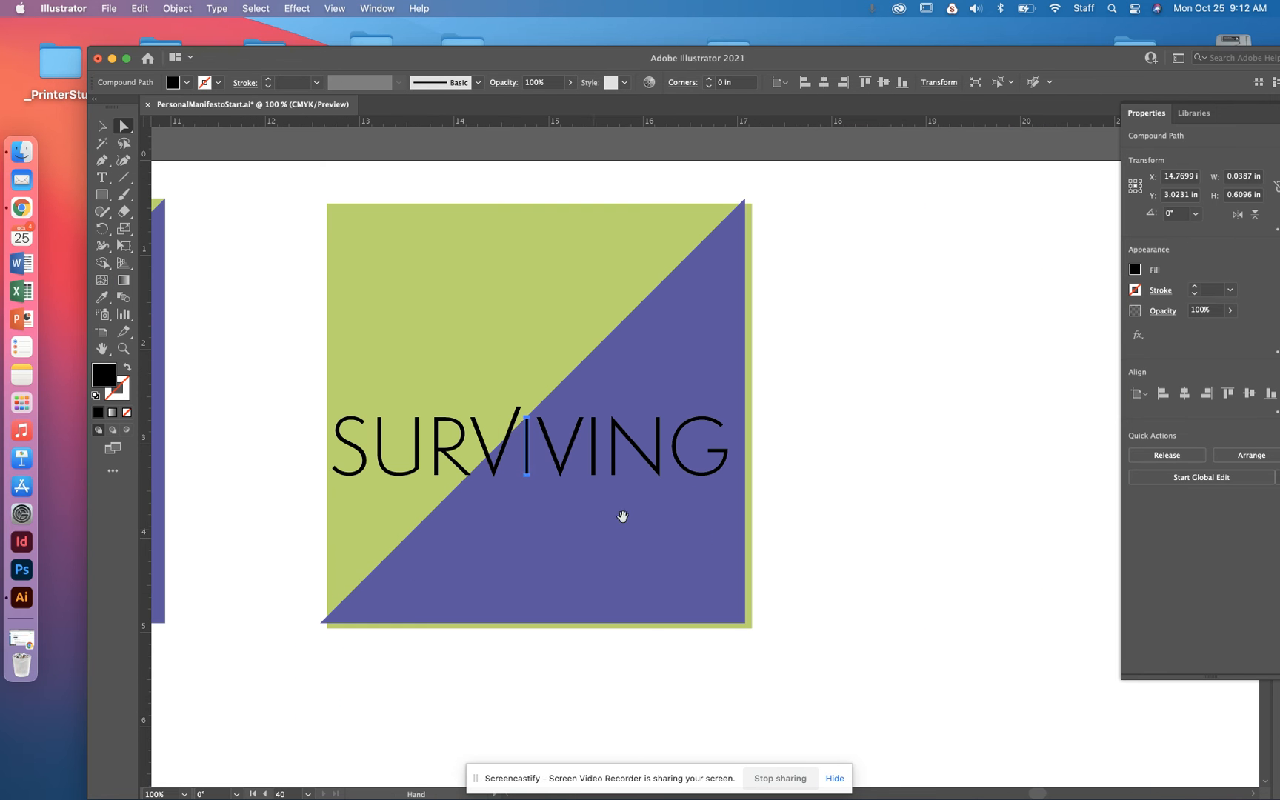
left_click(739, 368)
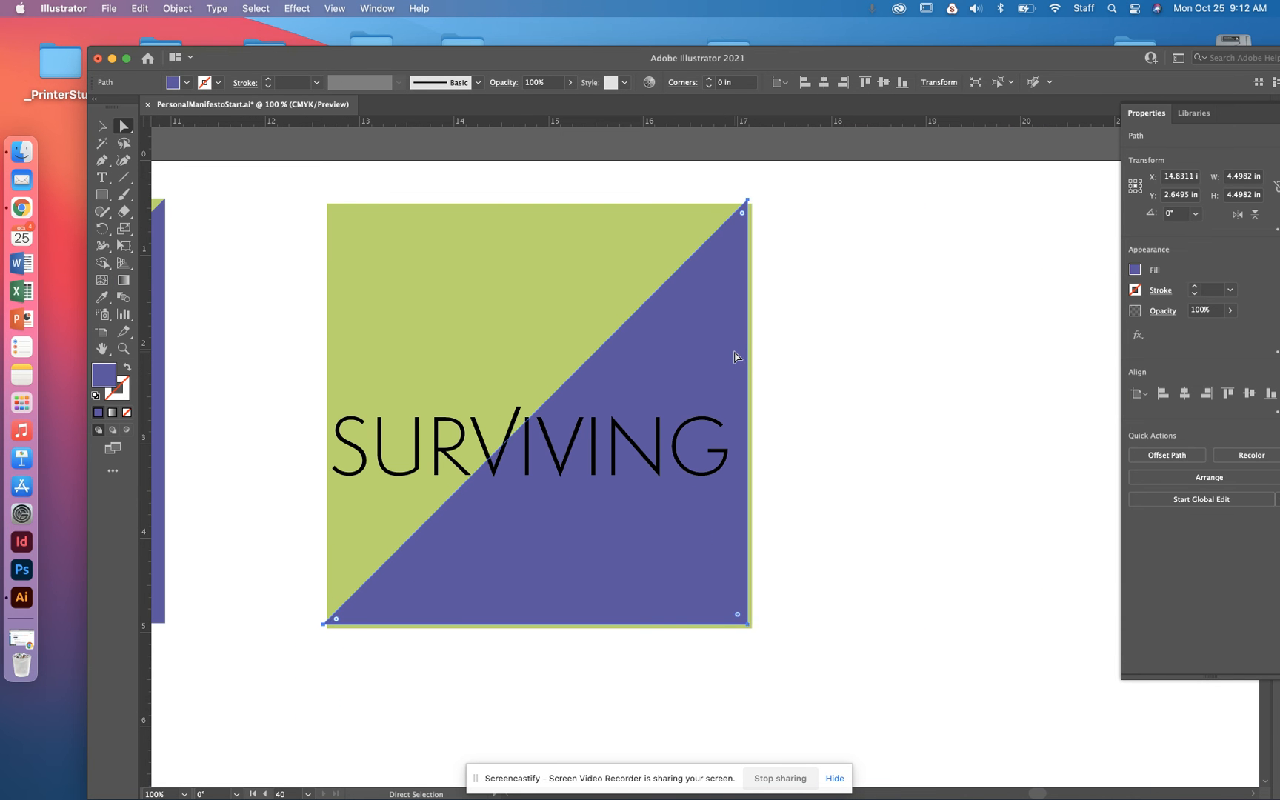
left_click_drag(736, 357, 742, 363)
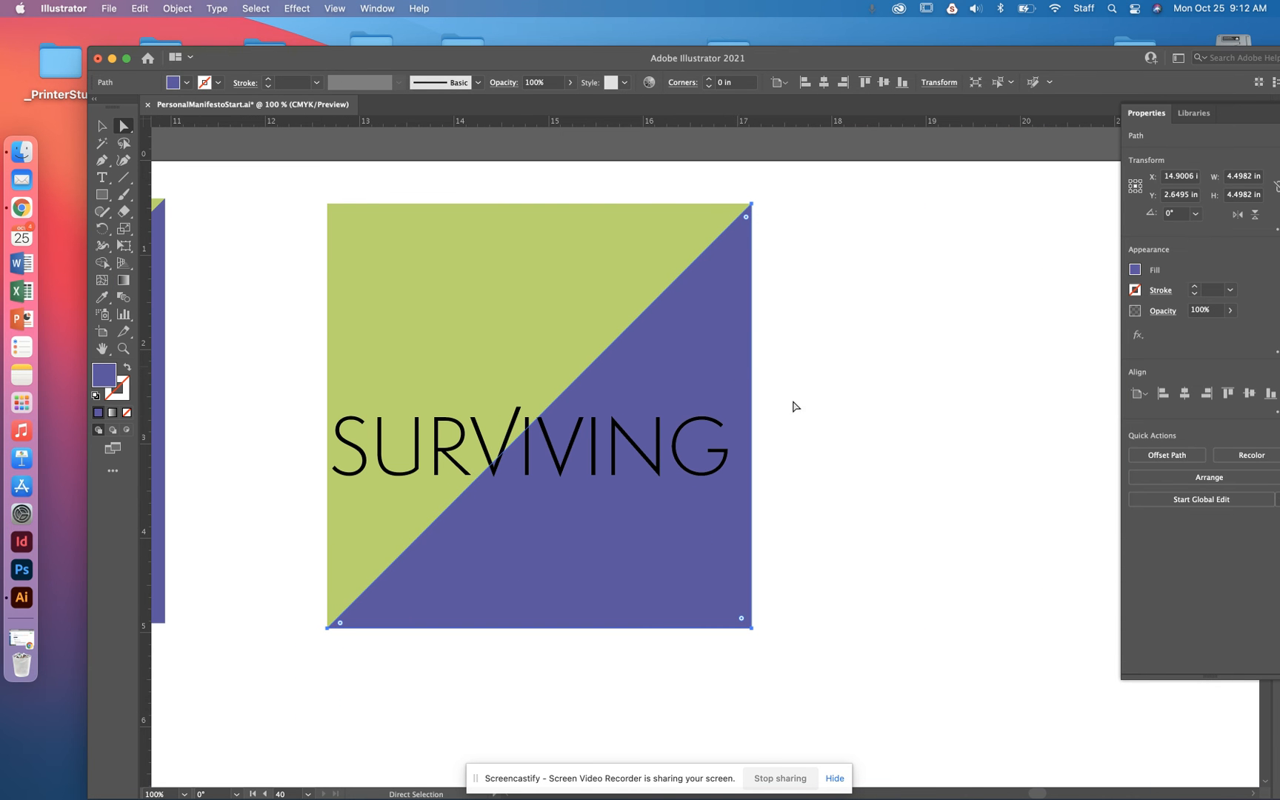
left_click(883, 445)
- Use Shape Builder to split the first V and first I of SURVIVING where the triangle's diagonal edge crosses them
left_click(547, 443)
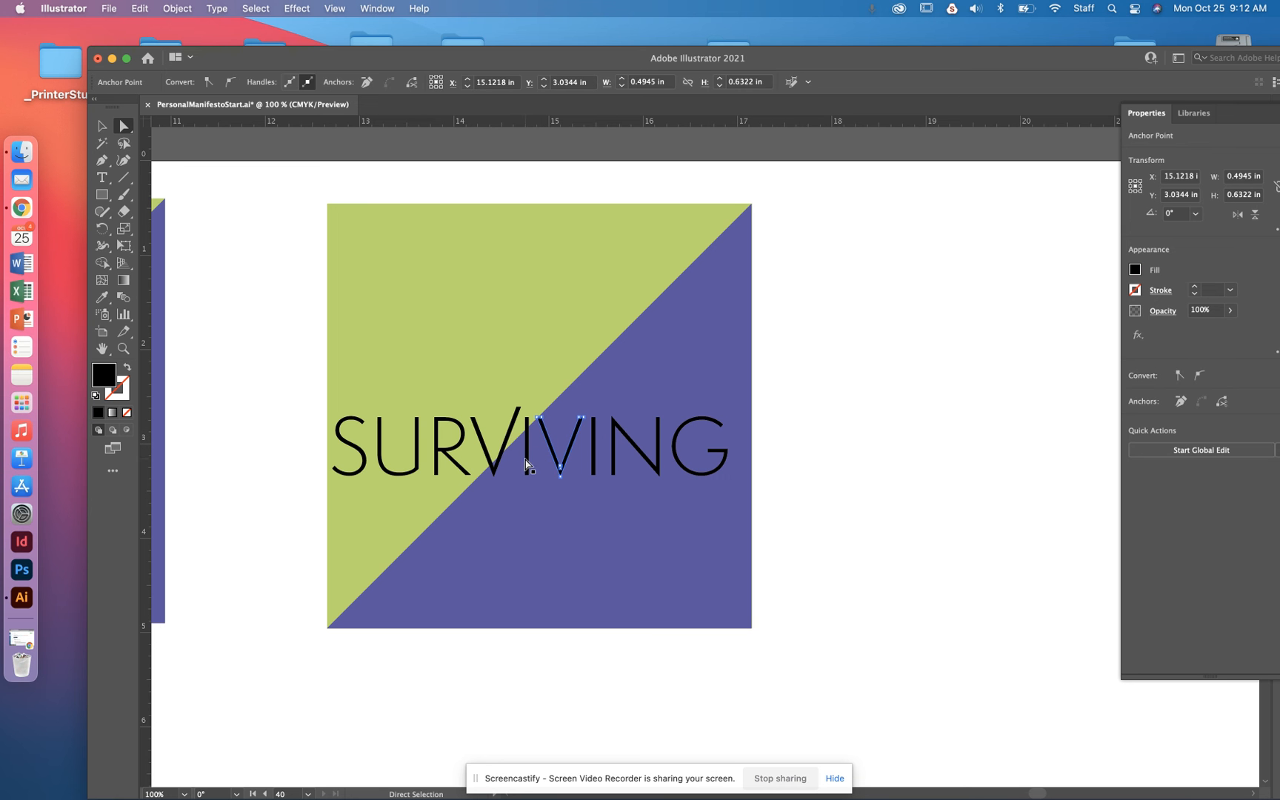
left_click_drag(790, 301, 507, 545)
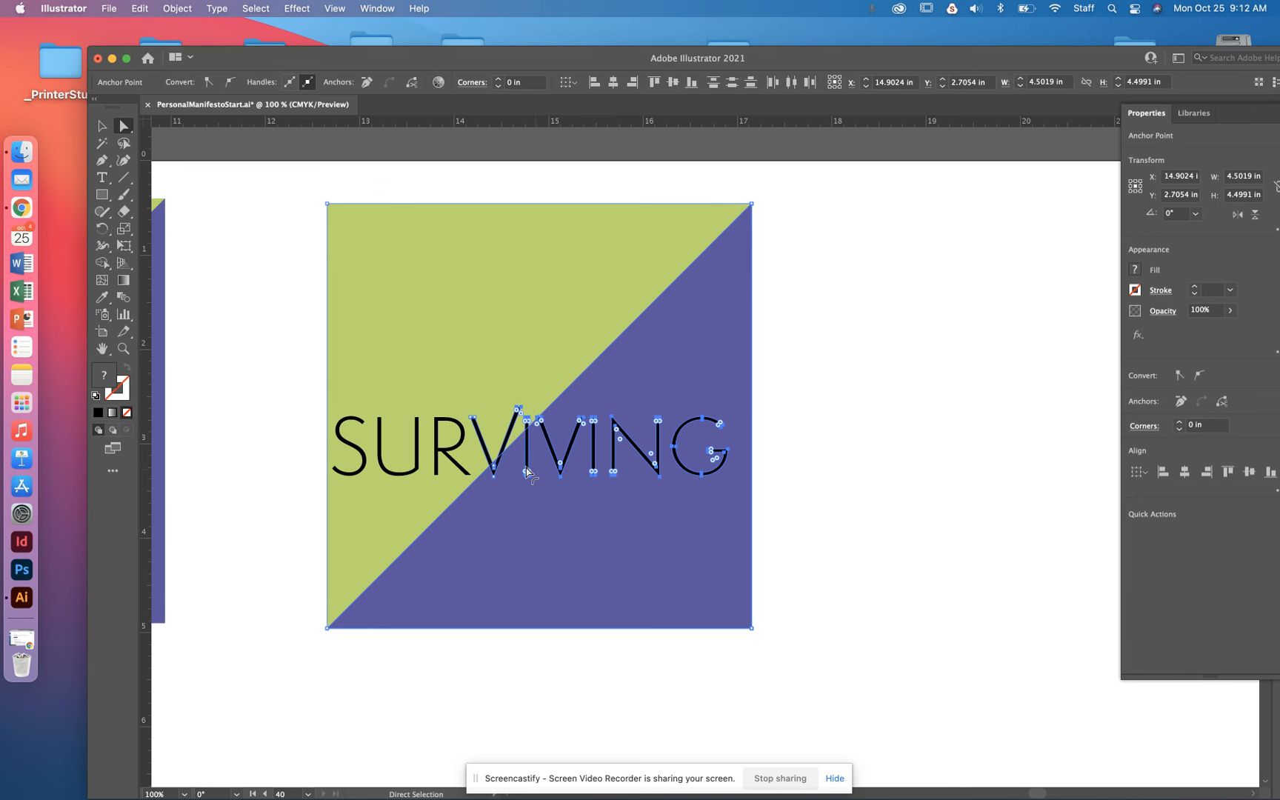
key("super+equal")
key("super+equal")
key("super+equal")
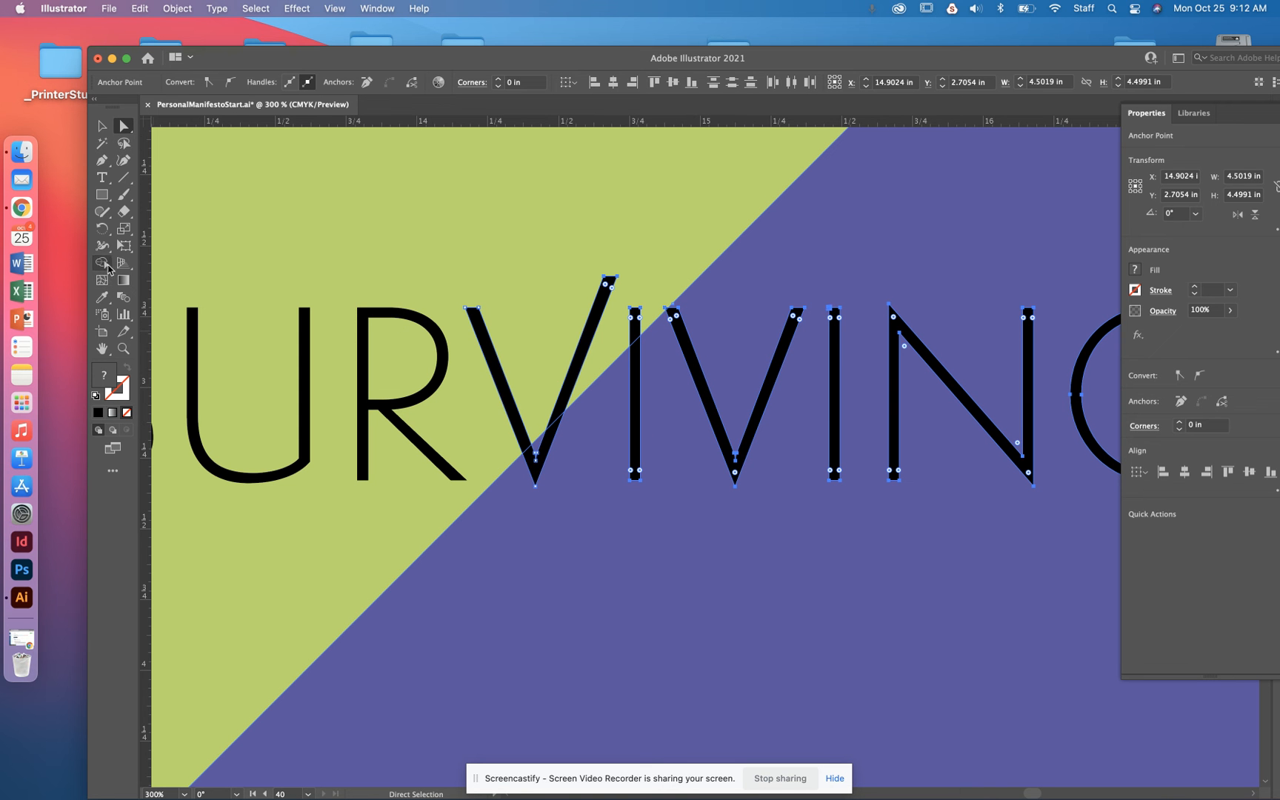
left_click(106, 266)
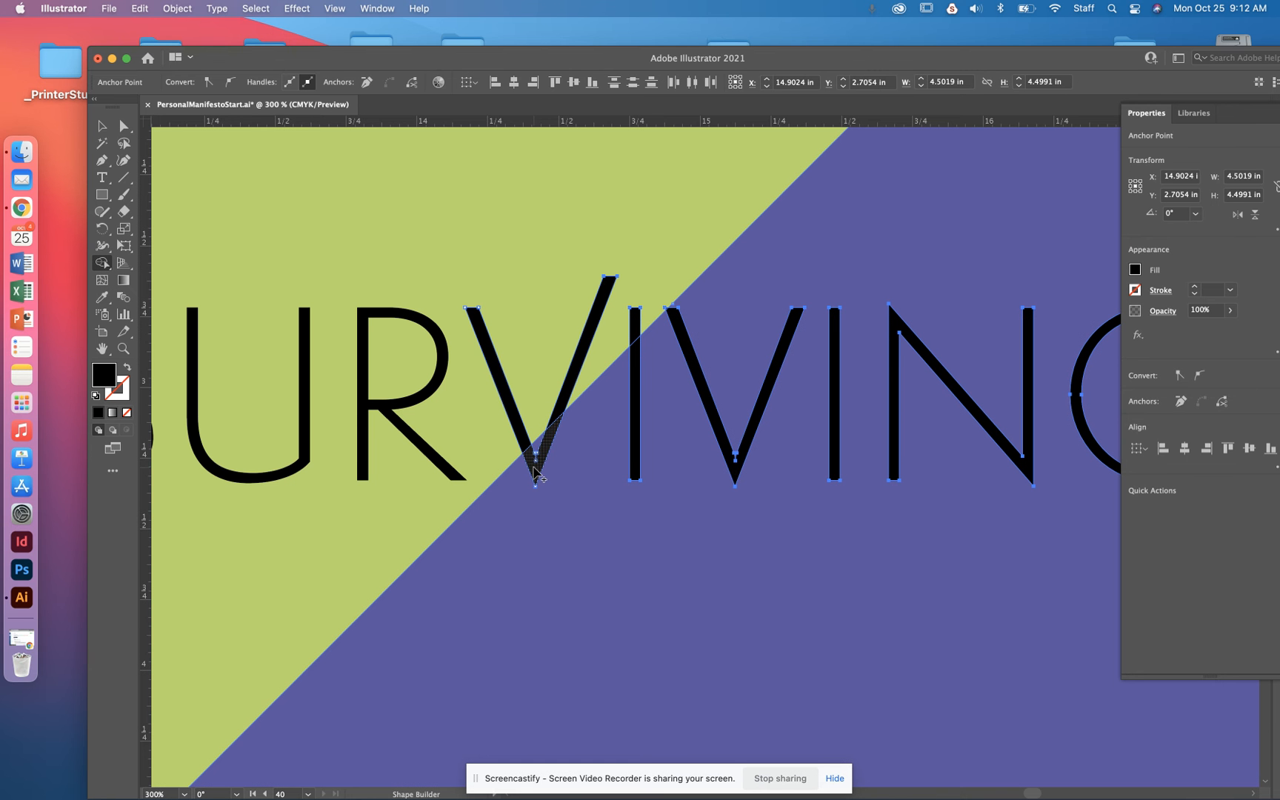
left_click(534, 469)
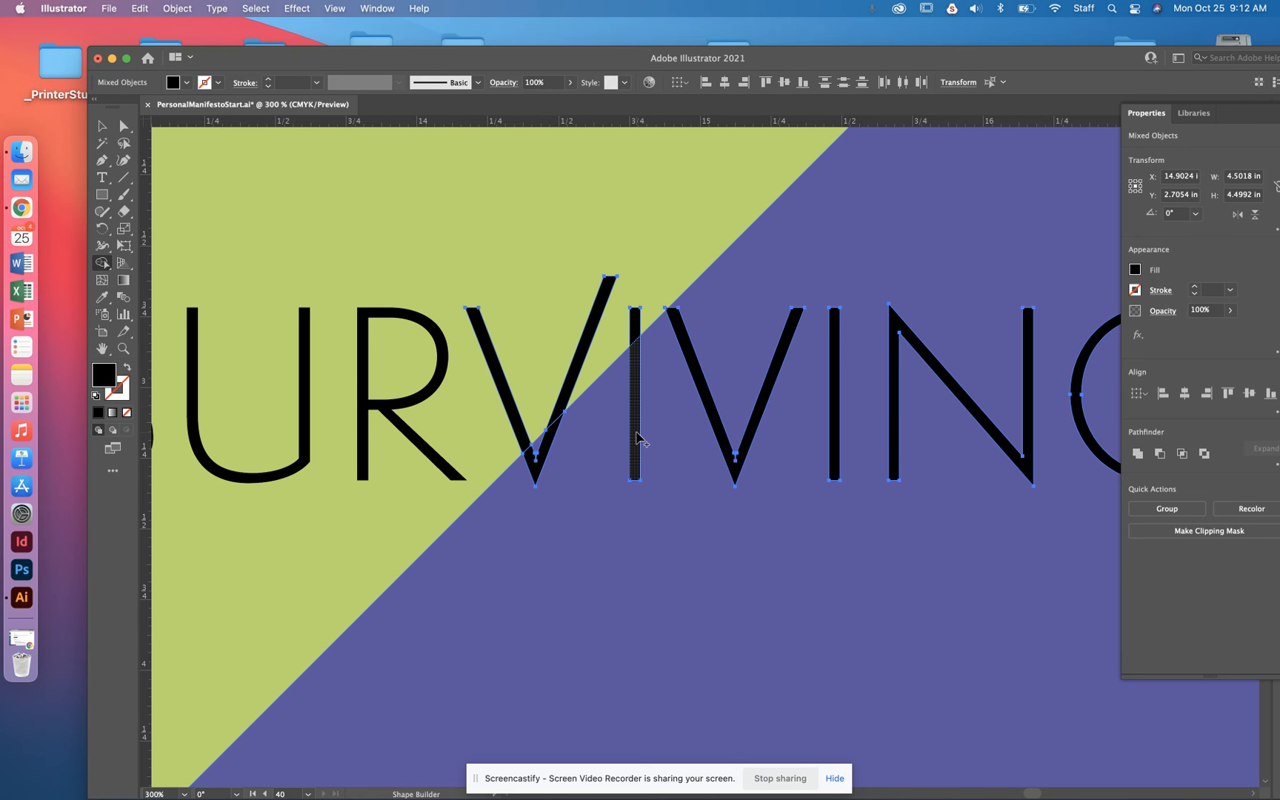
left_click(639, 439)
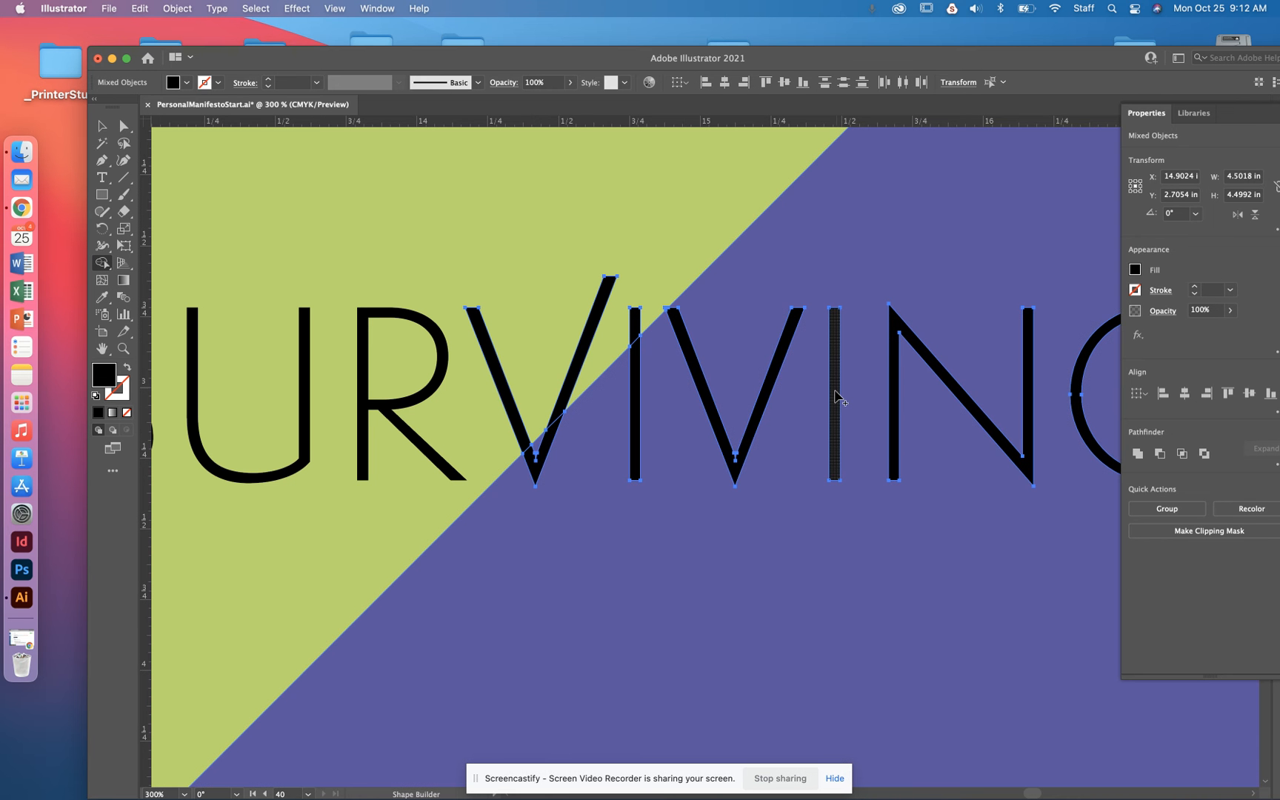
scroll(778, 429, "right", 5)
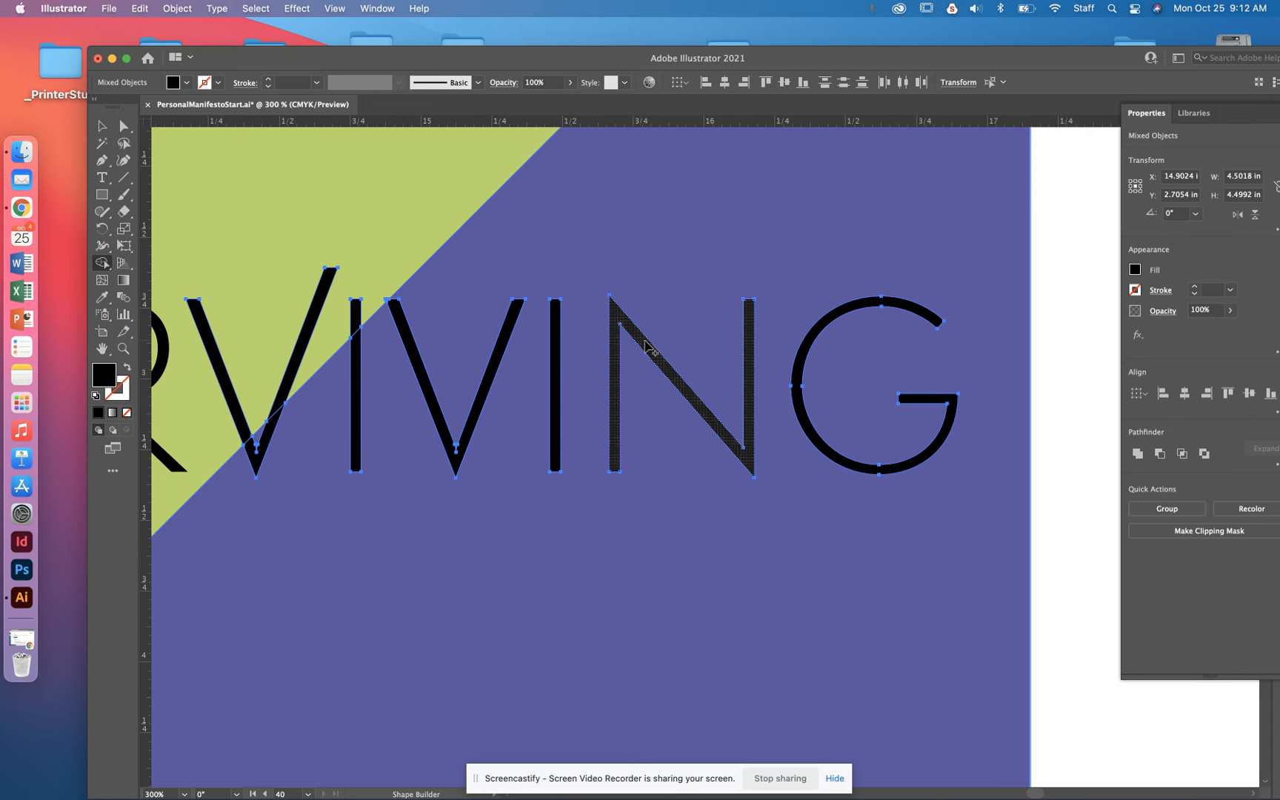
left_click(102, 127)
left_click(1064, 332)
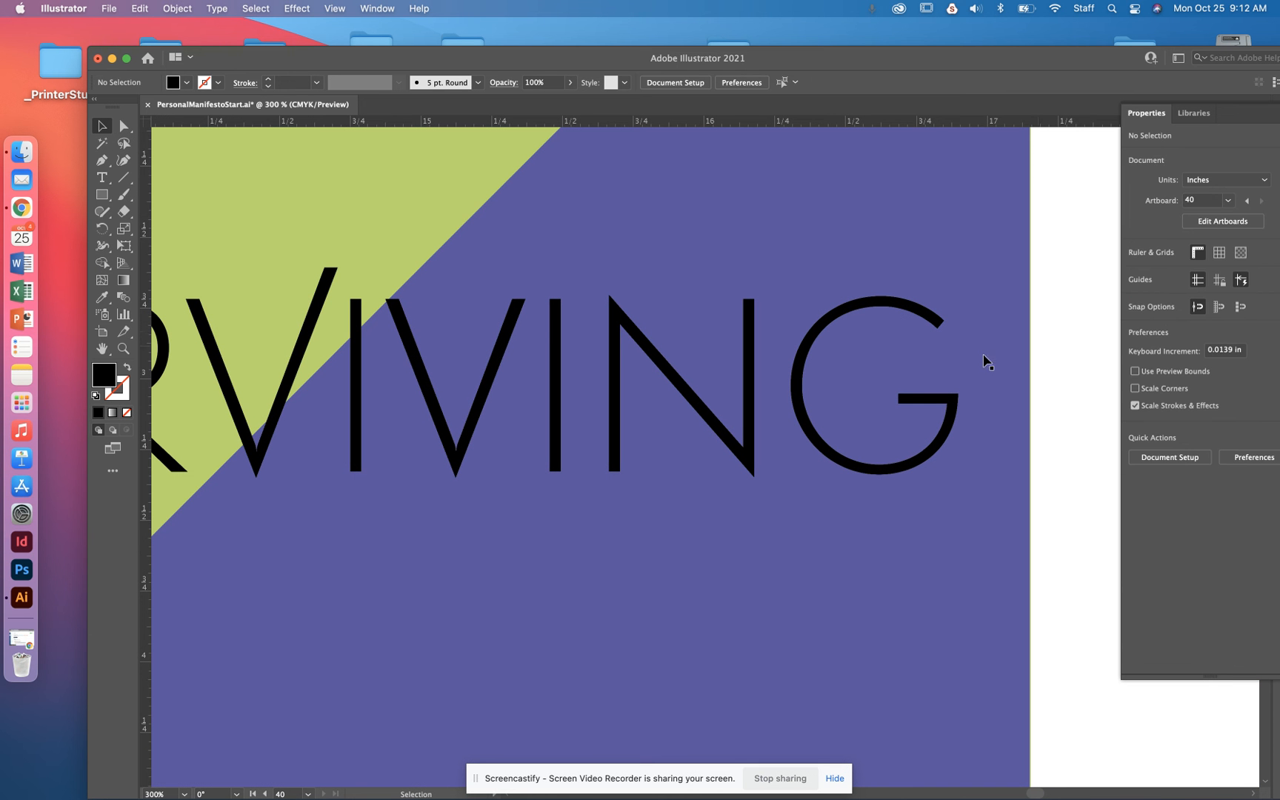
- Ungroup the outlined letters of SURVIVING
left_click(946, 398)
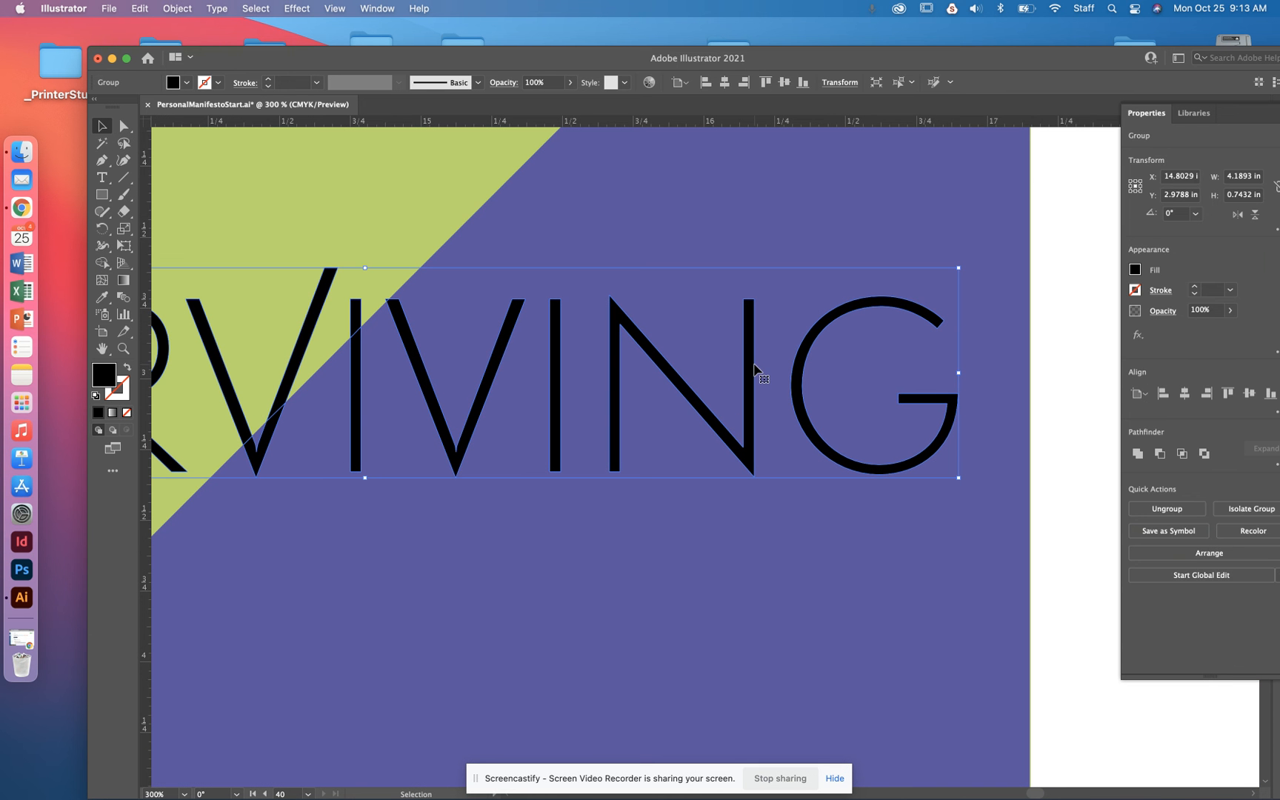
left_click(1168, 516)
left_click(1066, 446)
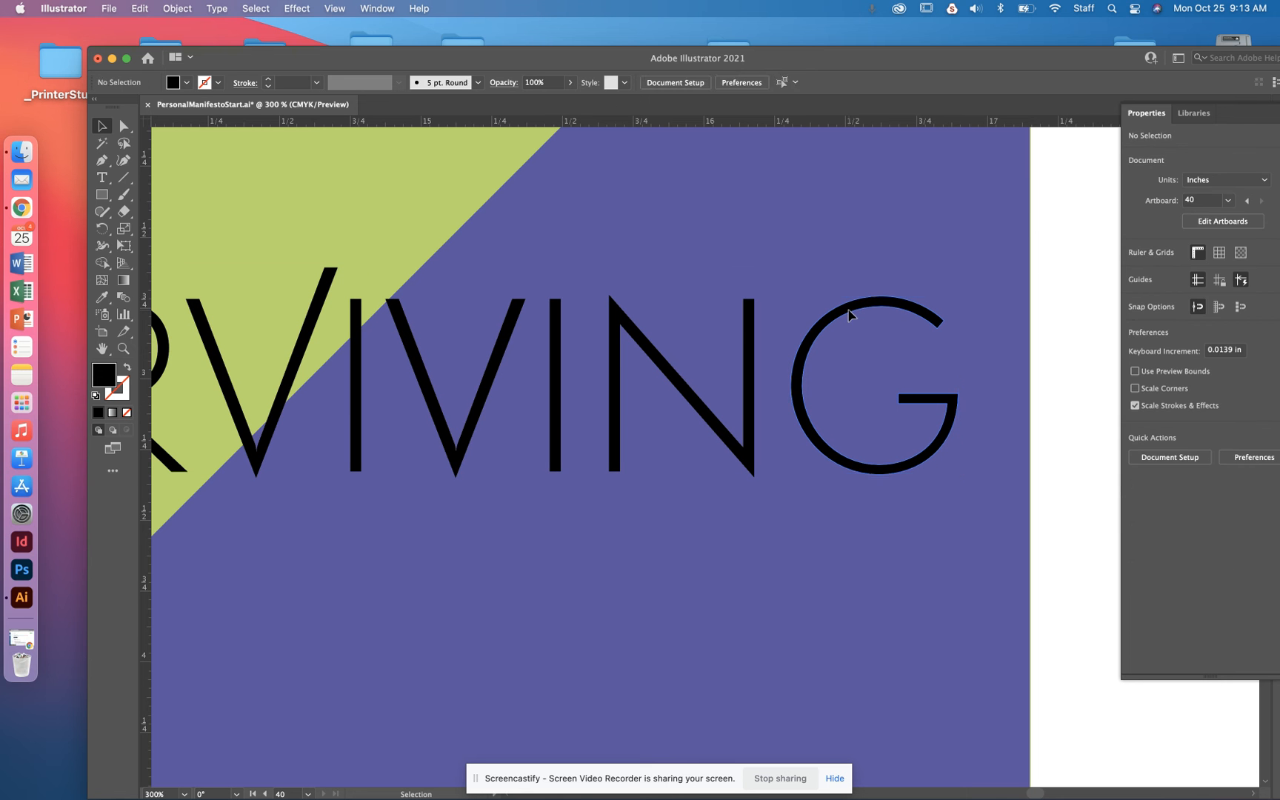
- Fill the letters and letter pieces of SURVIVING on the purple side of the diagonal with the background's green, sampled with the Eyedropper
left_click(849, 315)
left_click(608, 352, "shift")
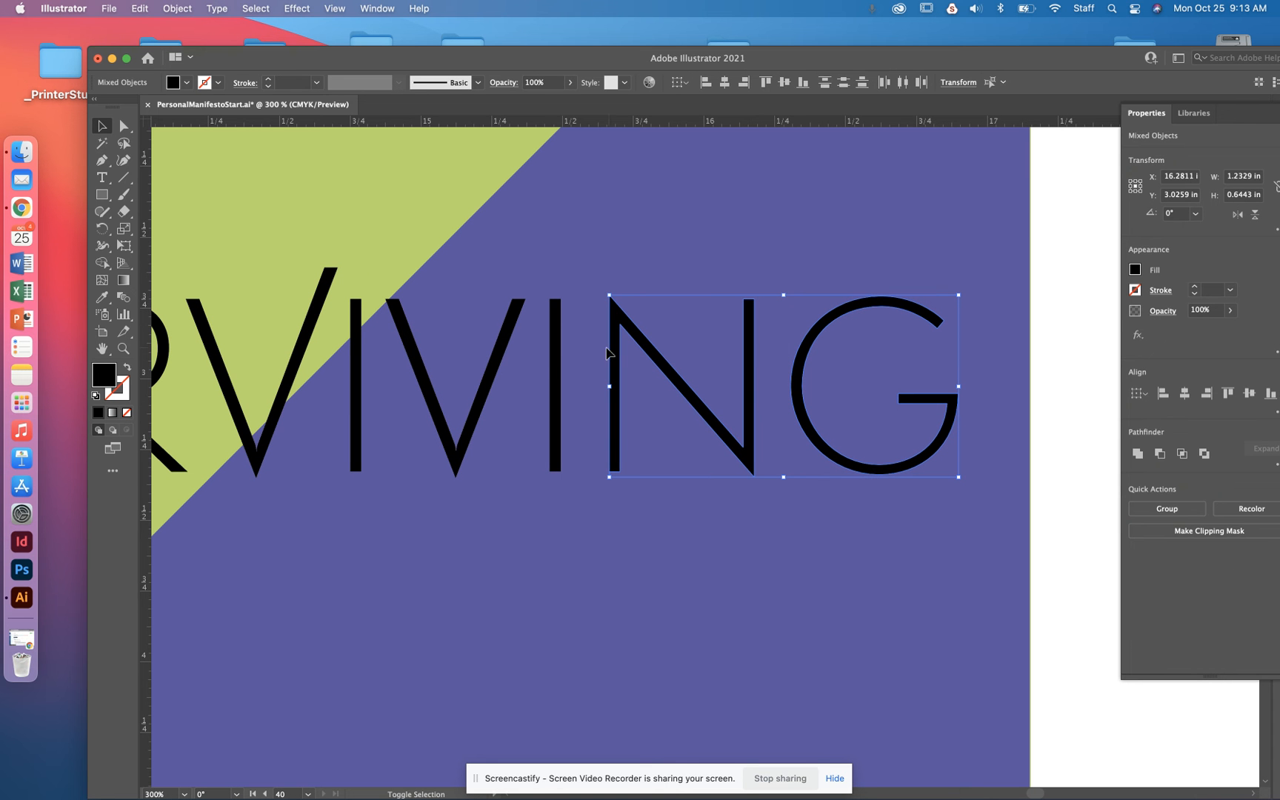
left_click(557, 364, "shift")
left_click(495, 365, "shift")
left_click(356, 382, "shift")
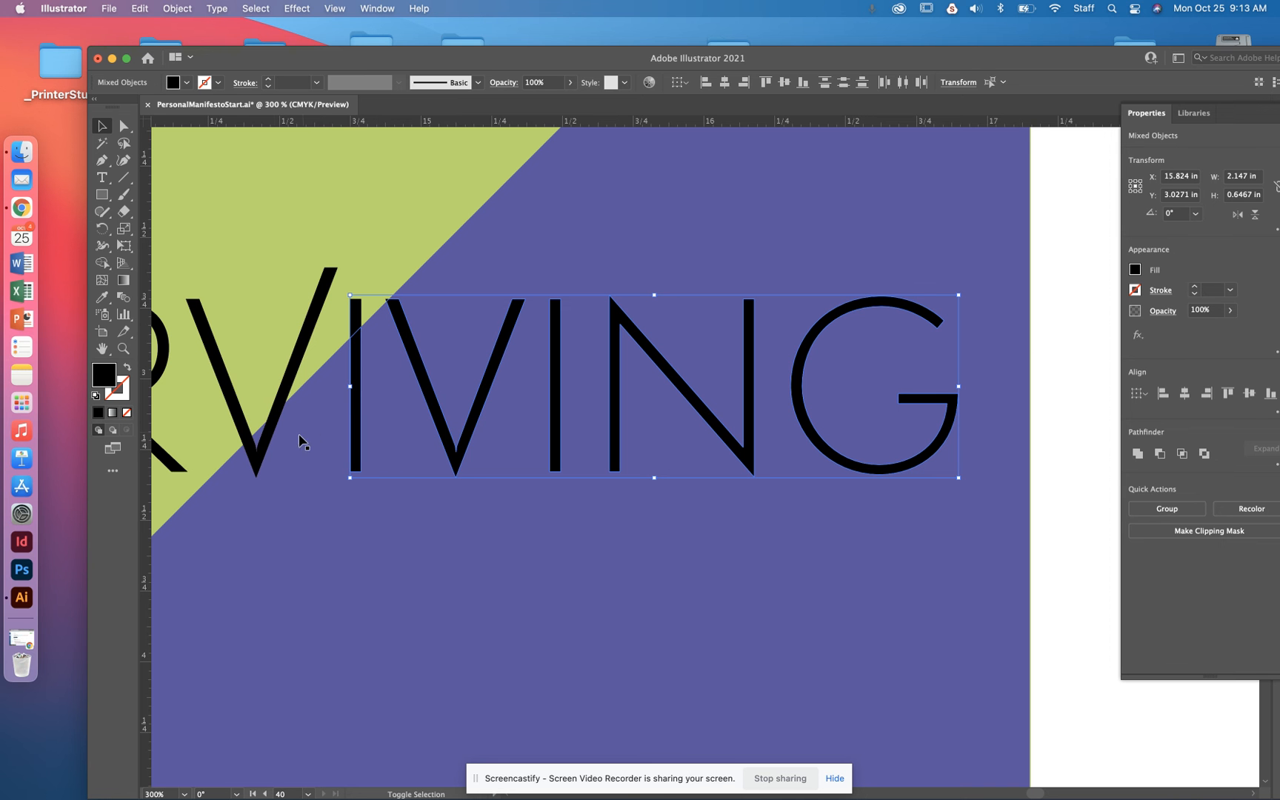
left_click(268, 445, "shift")
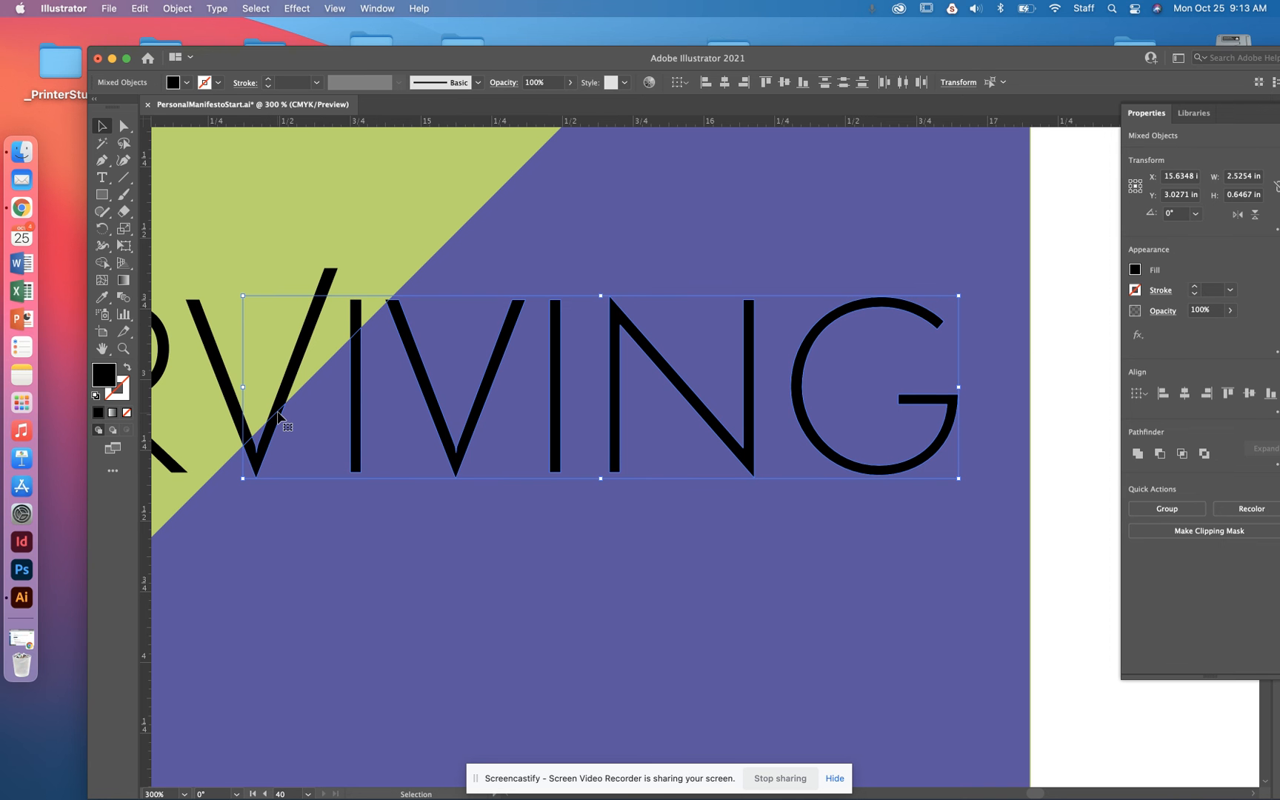
key("i")
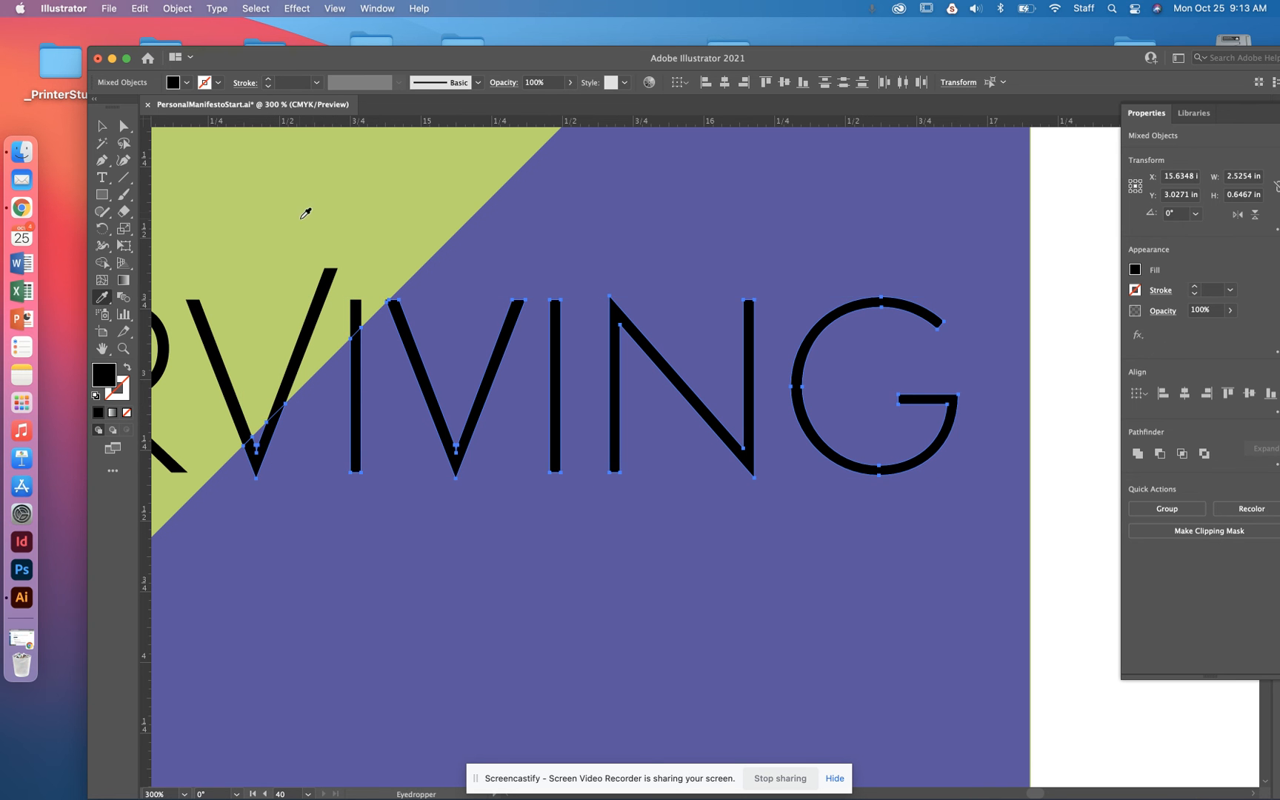
left_click(315, 212)
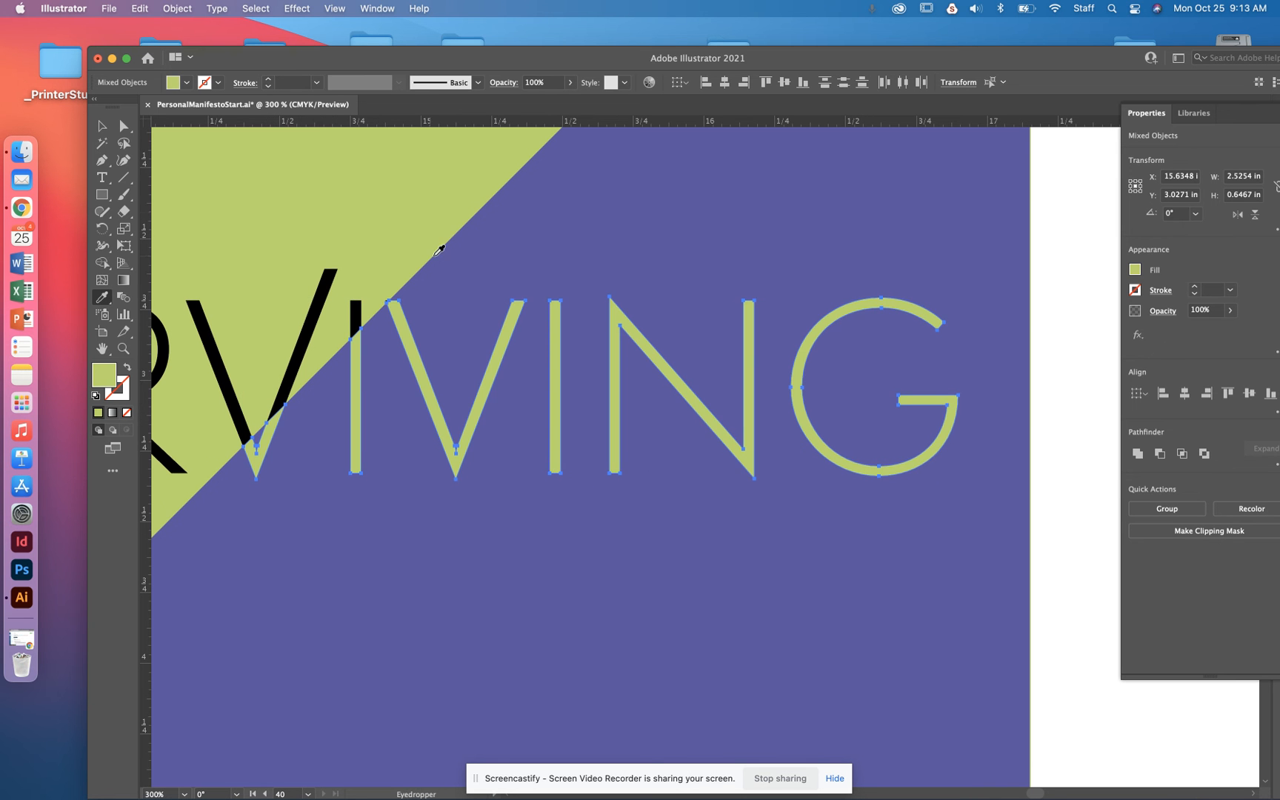
left_click(102, 127)
- Fill the letters and letter pieces of SURVIVING on the green side of the diagonal with the triangle's purple, sampled with the Eyedropper
key("space")
left_click_drag(524, 192, 1002, 194)
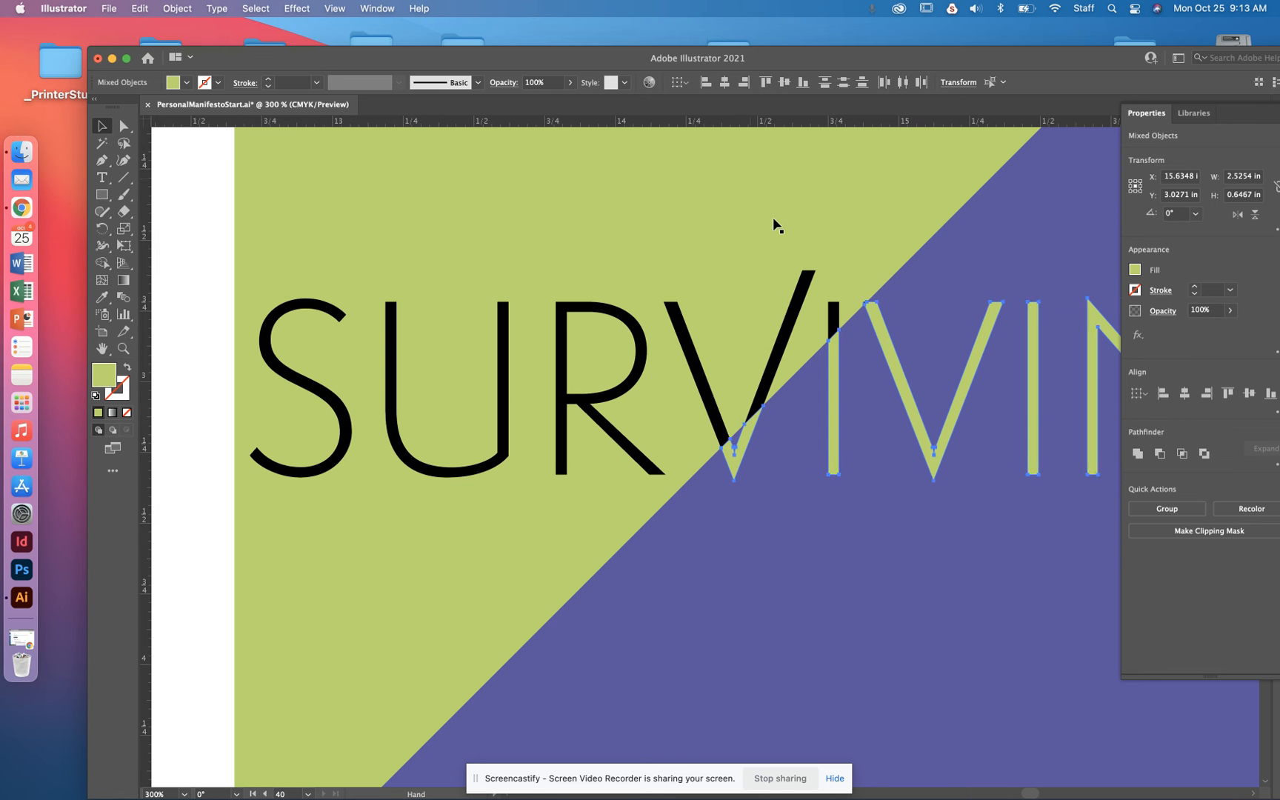
left_click(835, 326)
left_click(636, 335, "shift")
left_click(508, 360, "shift")
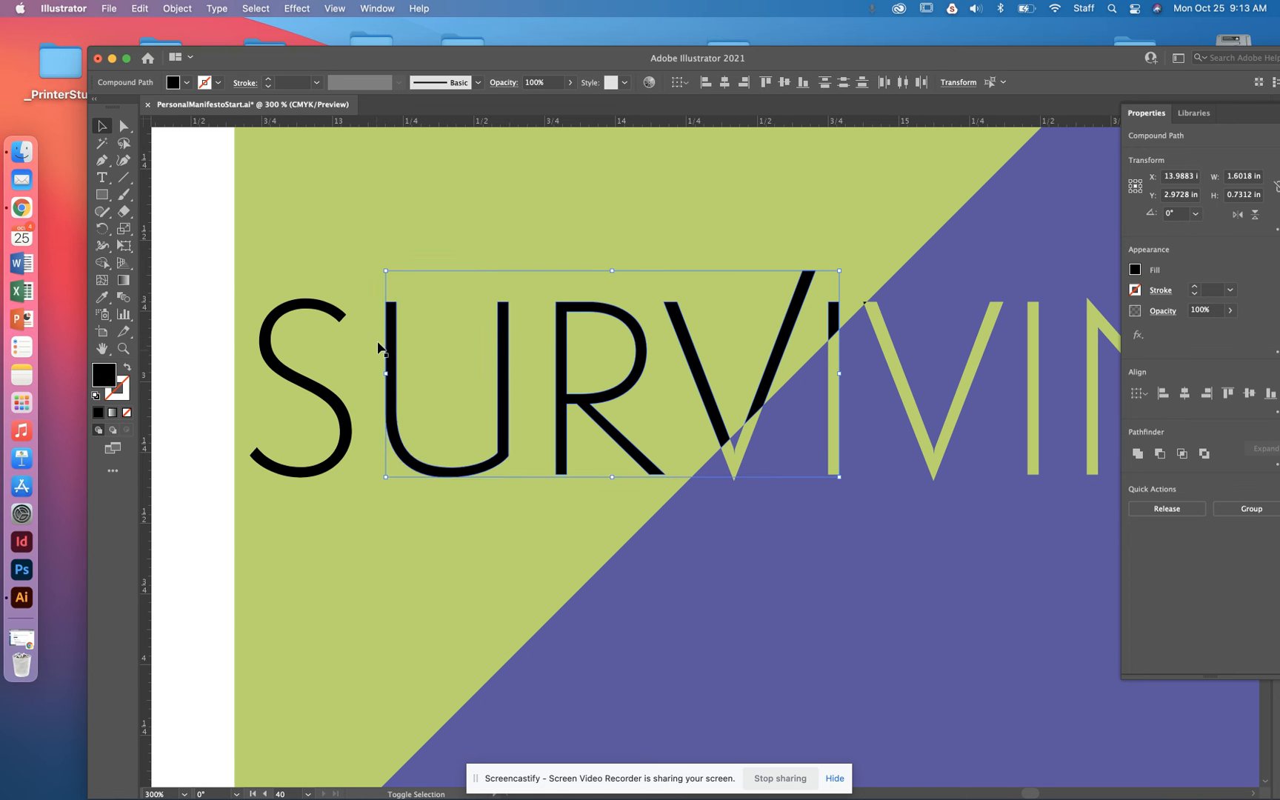
left_click(338, 320, "shift")
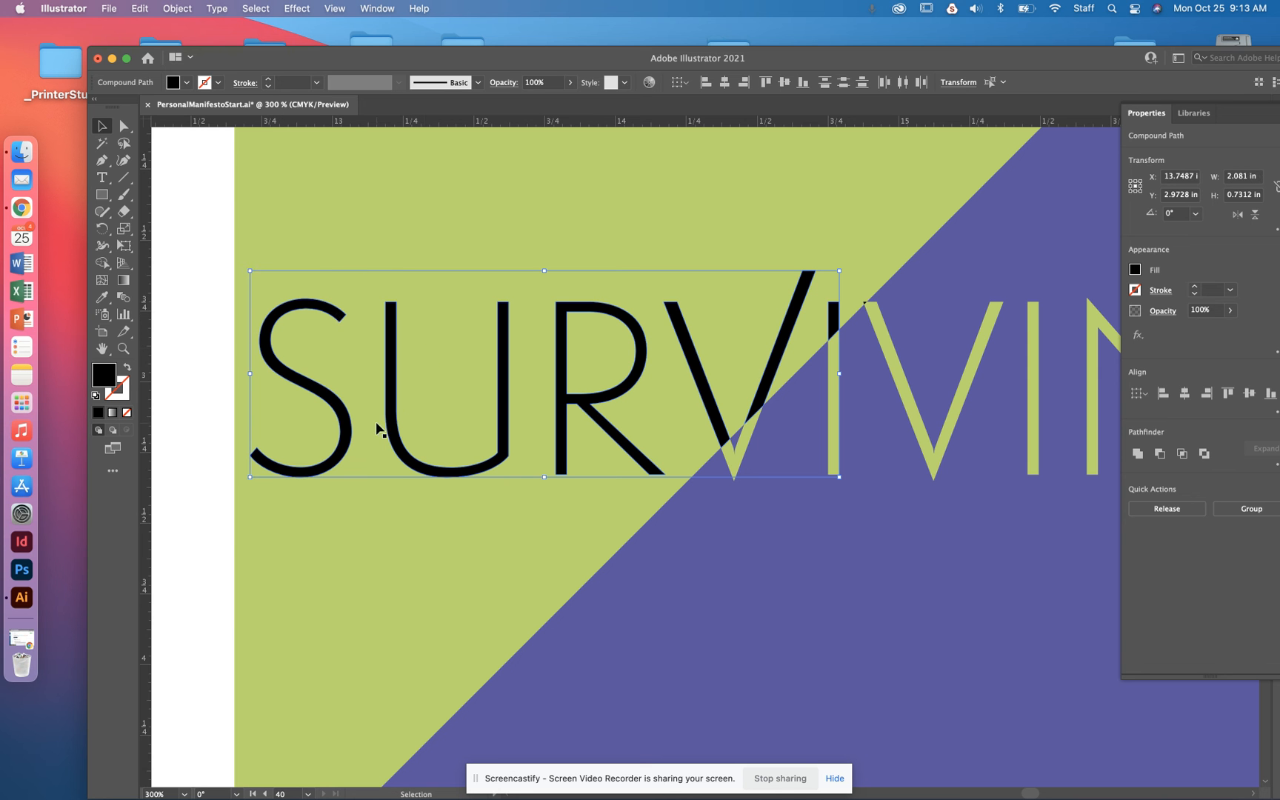
key("i")
scroll(1036, 293, "right", 1)
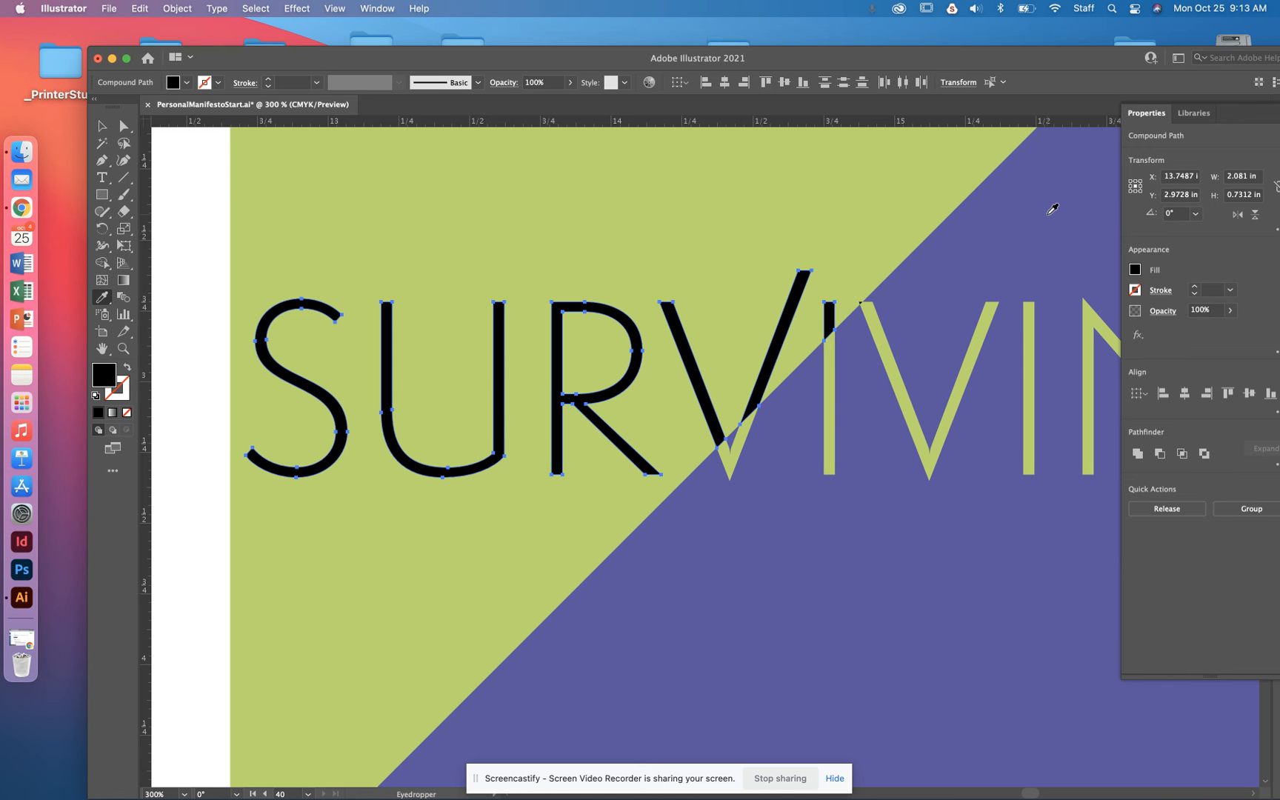
left_click(1051, 206)
left_click(102, 126)
left_click(173, 211)
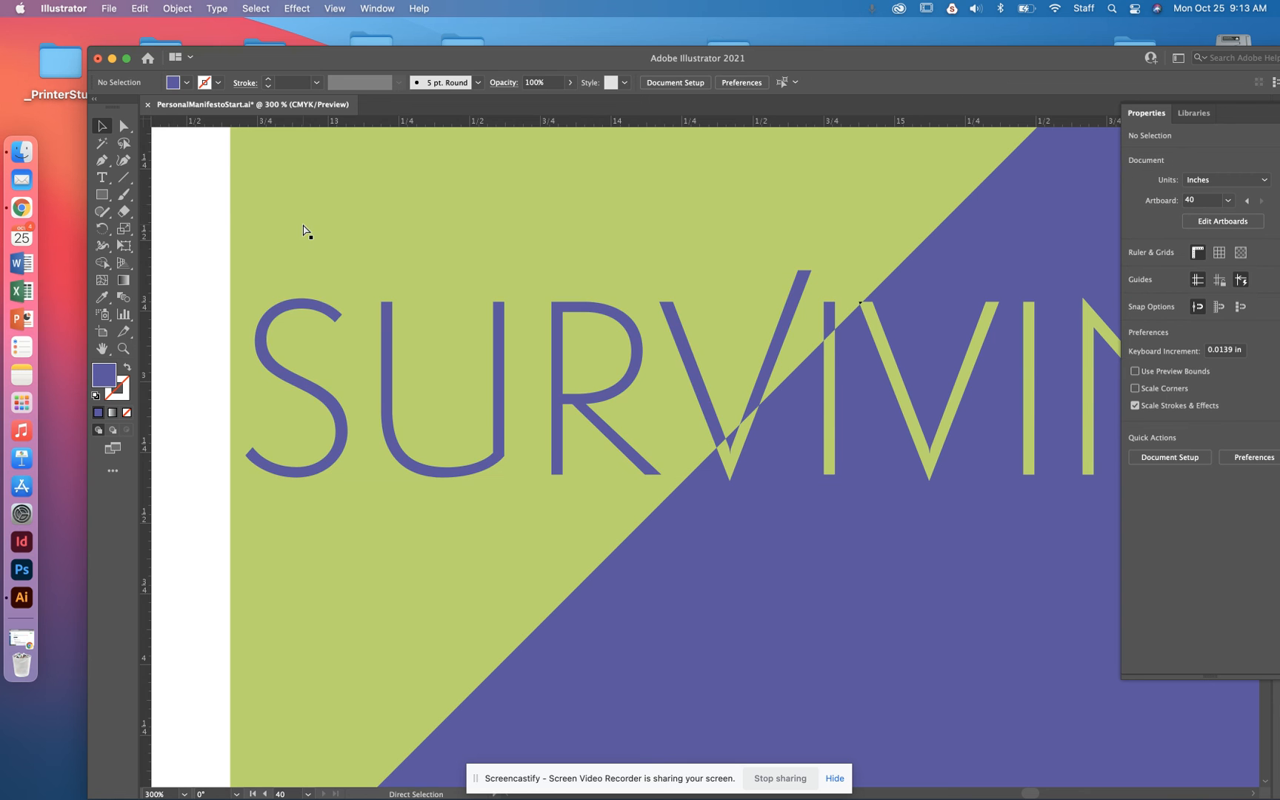
key("super+minus")
key("super+minus")
key("super+minus")
key("super+minus")
key("super+minus")
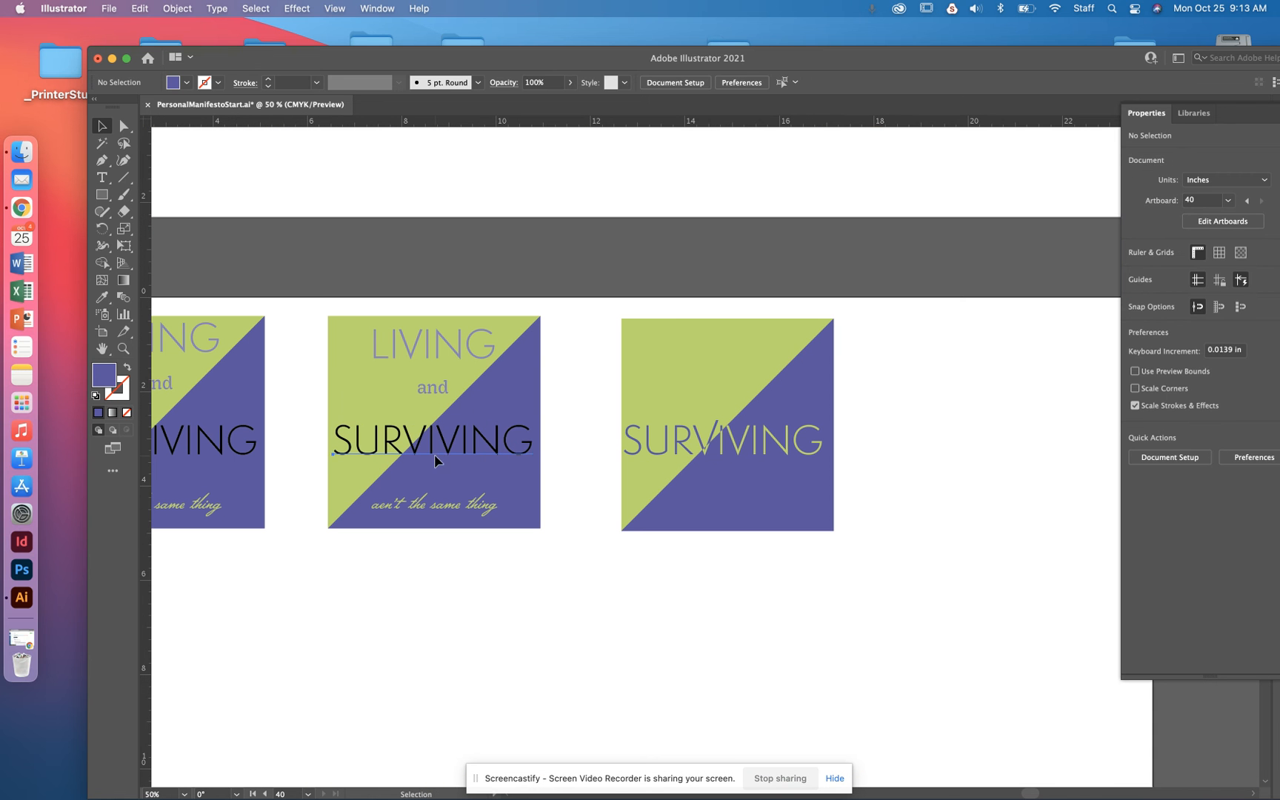
double_click(437, 458)
double_click(437, 452)
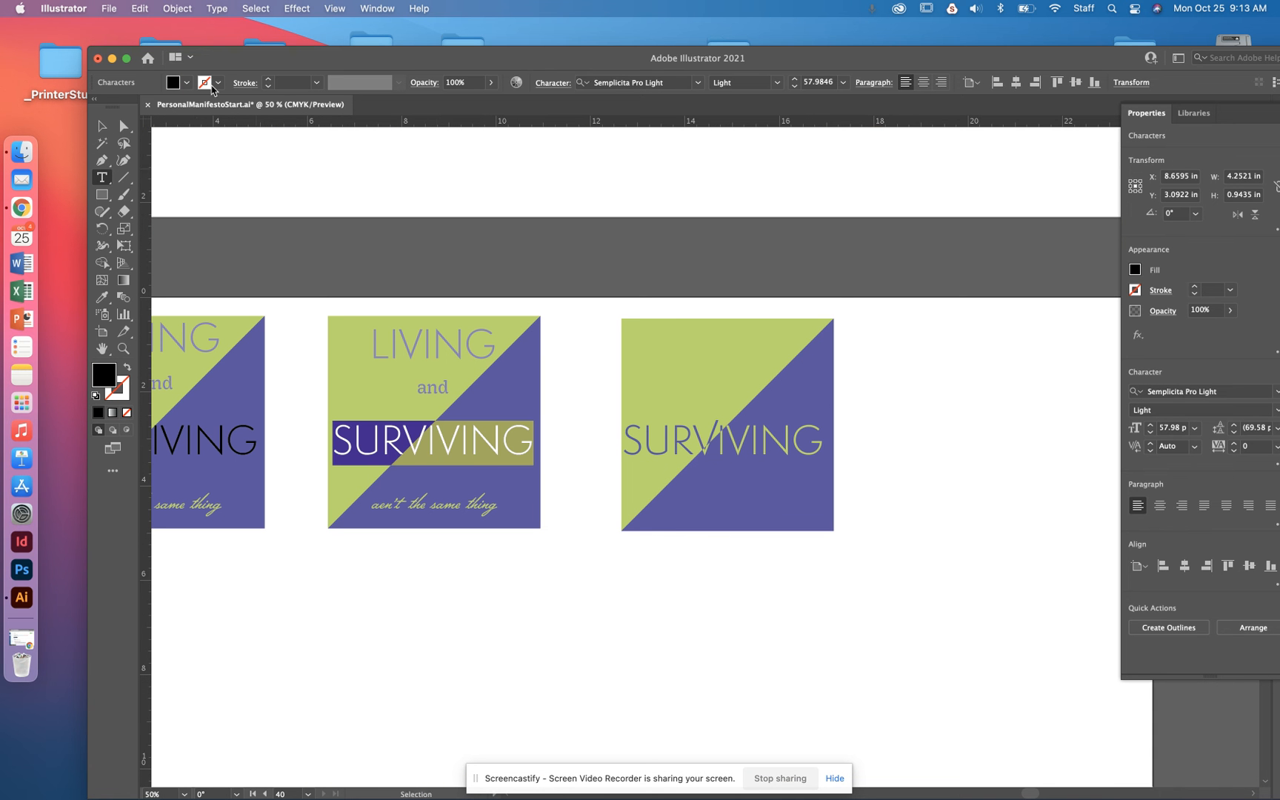
left_click(101, 131)
- Move the second design's LIVING text across the diagonal toward the purple corner and convert it to ungrouped outlines
left_click_drag(476, 352, 516, 371)
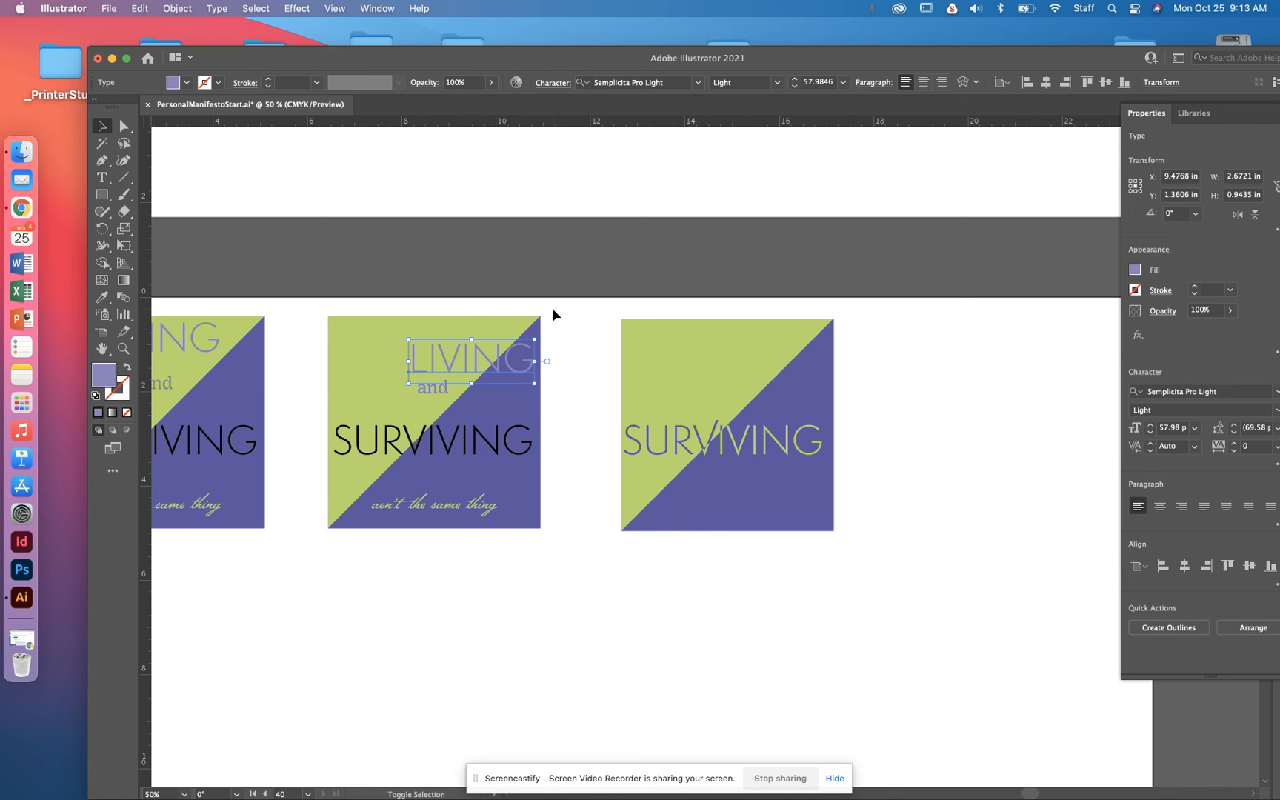
left_click_drag(513, 345, 589, 288)
left_click(1188, 630)
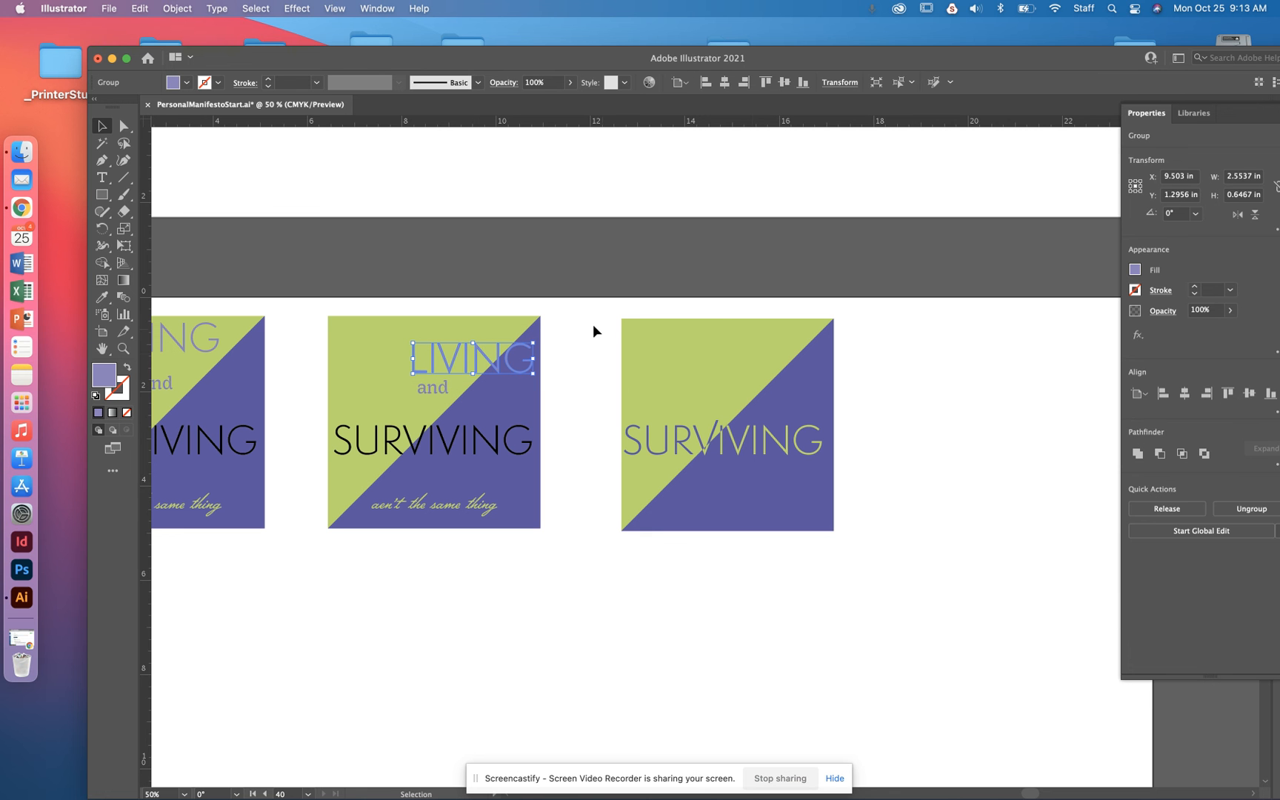
left_click(1257, 512)
- Select the N and G of LIVING with the background shapes and apply Shape Builder to the G beside the diagonal
left_click_drag(557, 303, 492, 387)
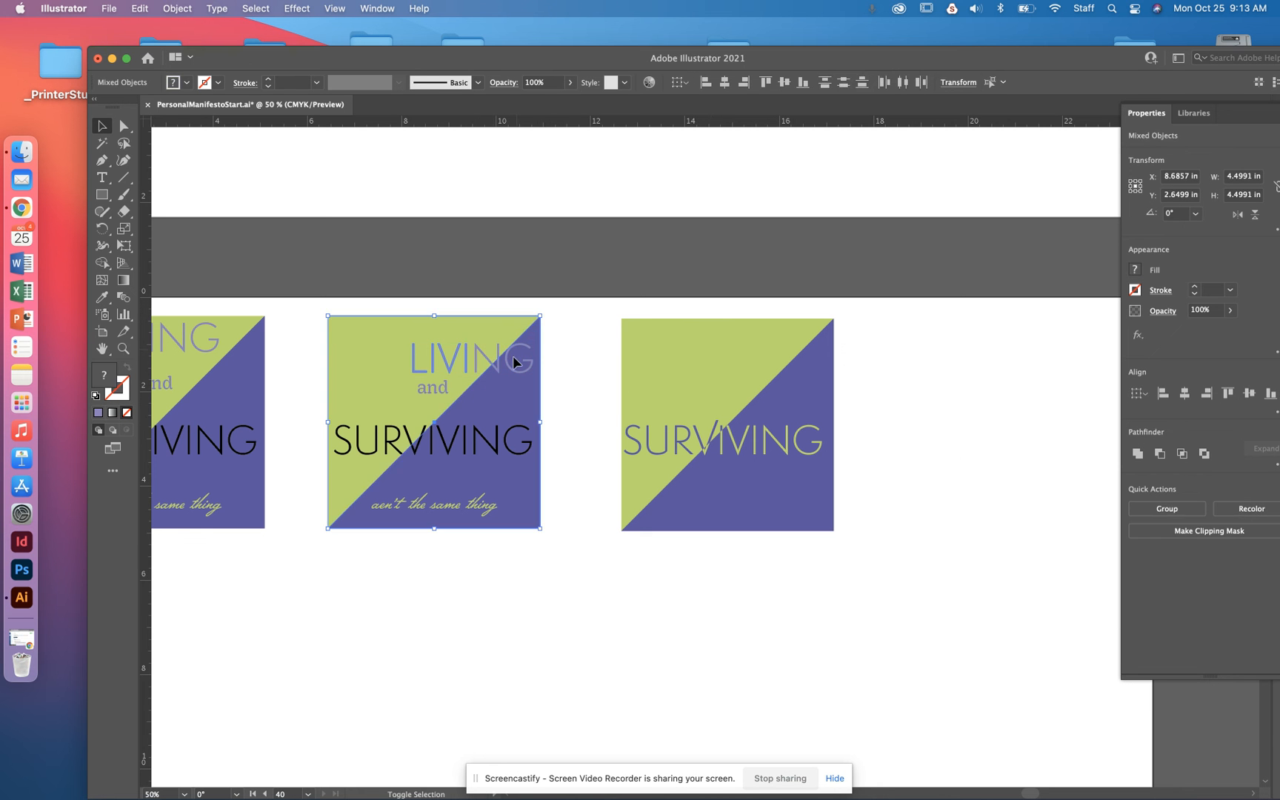
left_click(573, 326)
left_click_drag(501, 373, 500, 383)
key("super+equal")
key("super+equal")
key("super+equal")
key("super+equal")
scroll(721, 394, "right", 8)
scroll(721, 394, "up", 4)
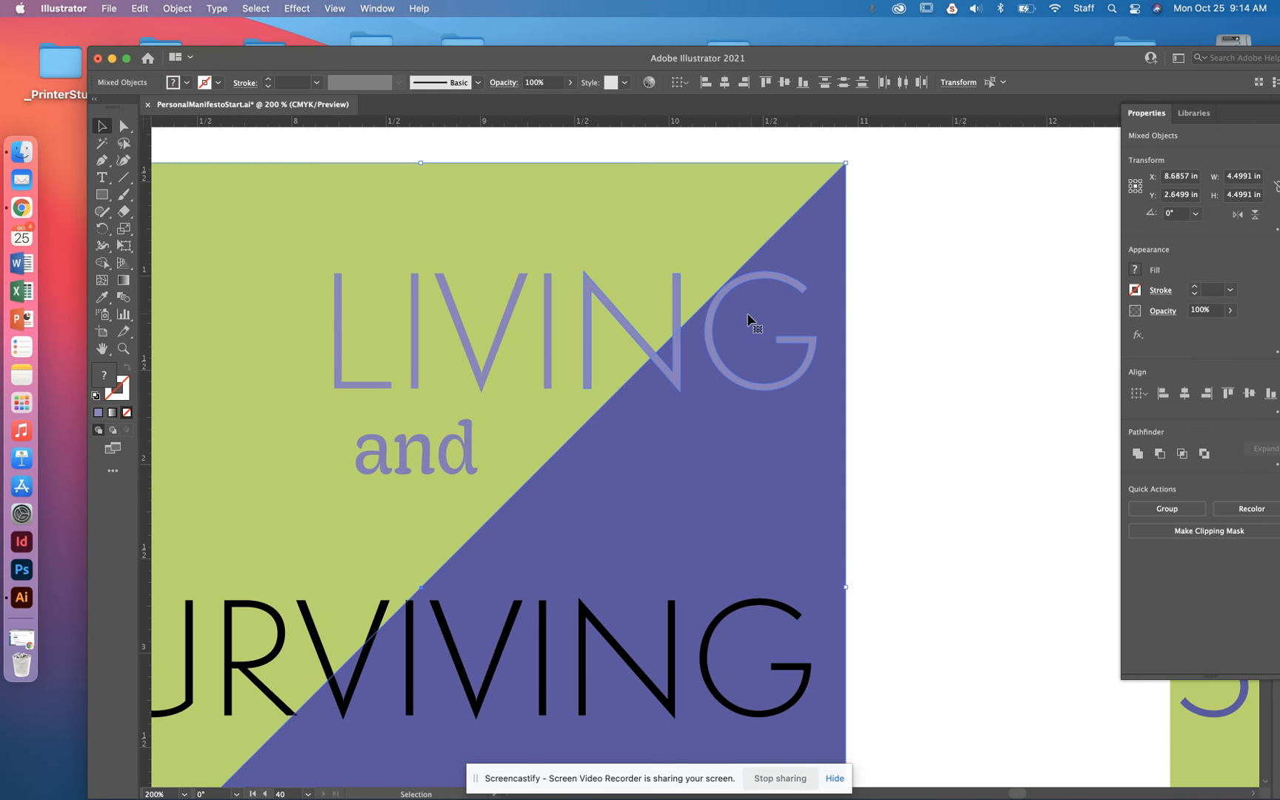
left_click(105, 262)
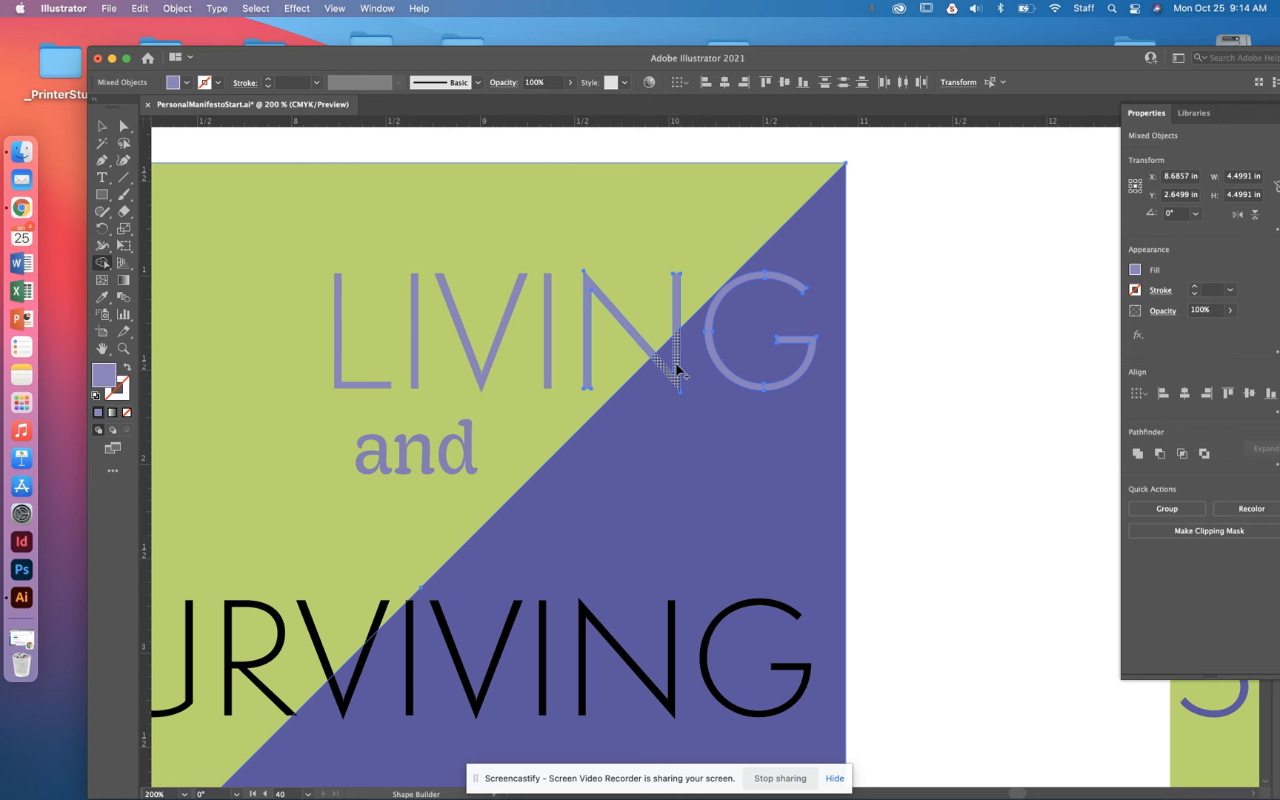
left_click(714, 358)
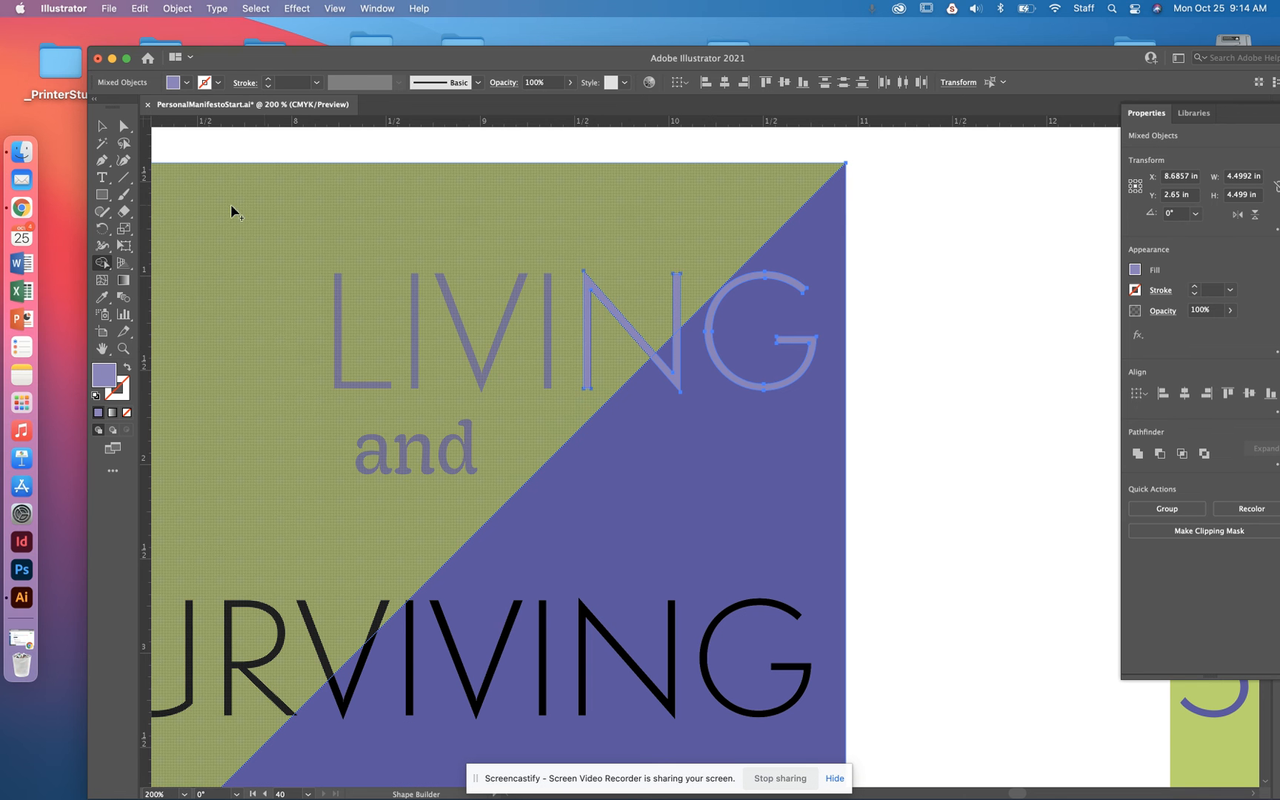
- Use Shape Builder to split off the lower part of LIVING's N where the triangle's diagonal edge crosses it
left_click(105, 130)
left_click(917, 189)
left_click(567, 362)
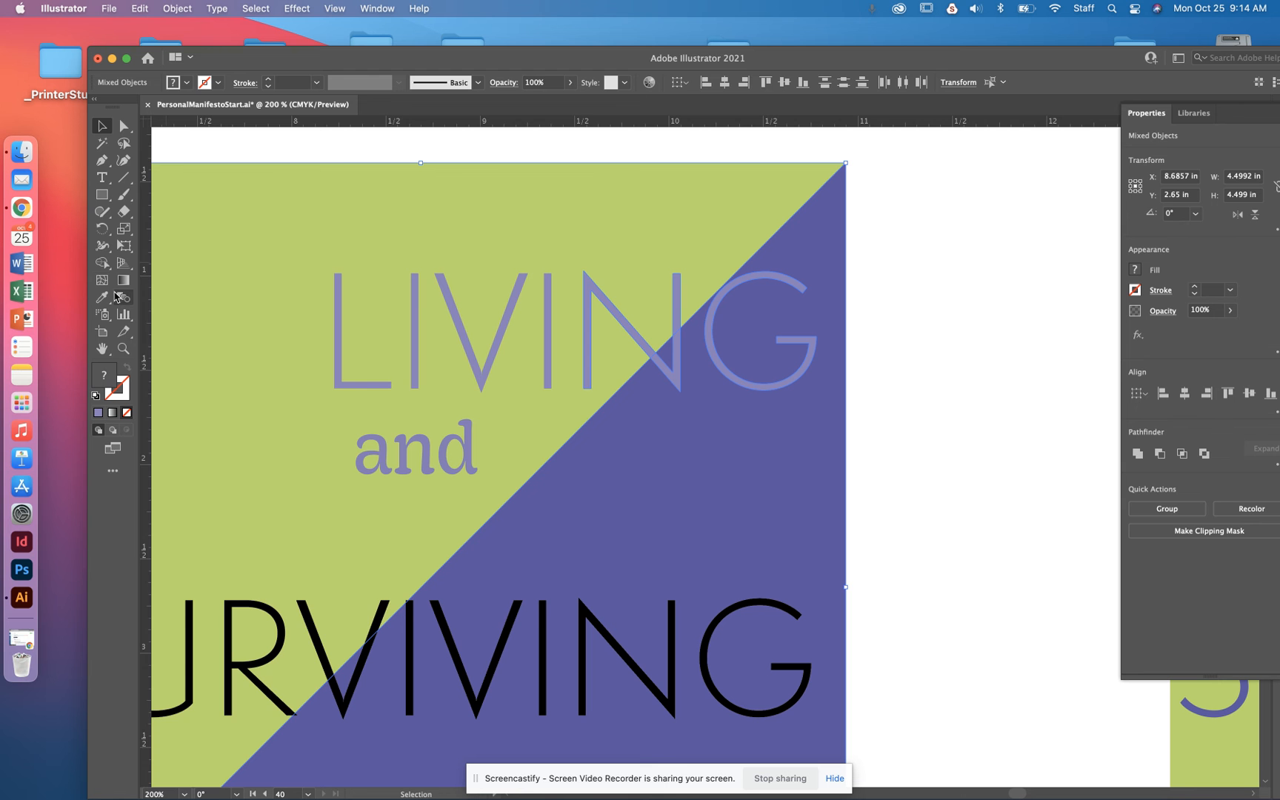
left_click(103, 262)
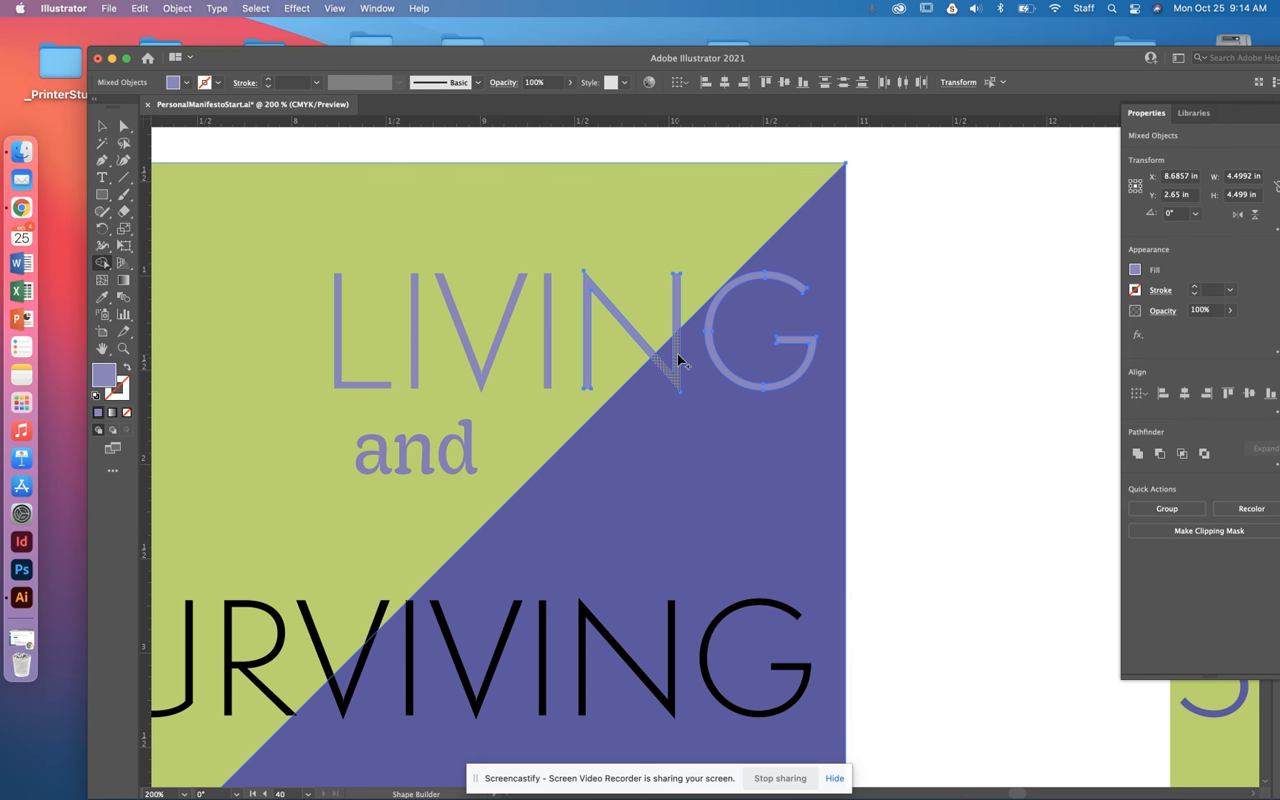
left_click(677, 354)
left_click(102, 128)
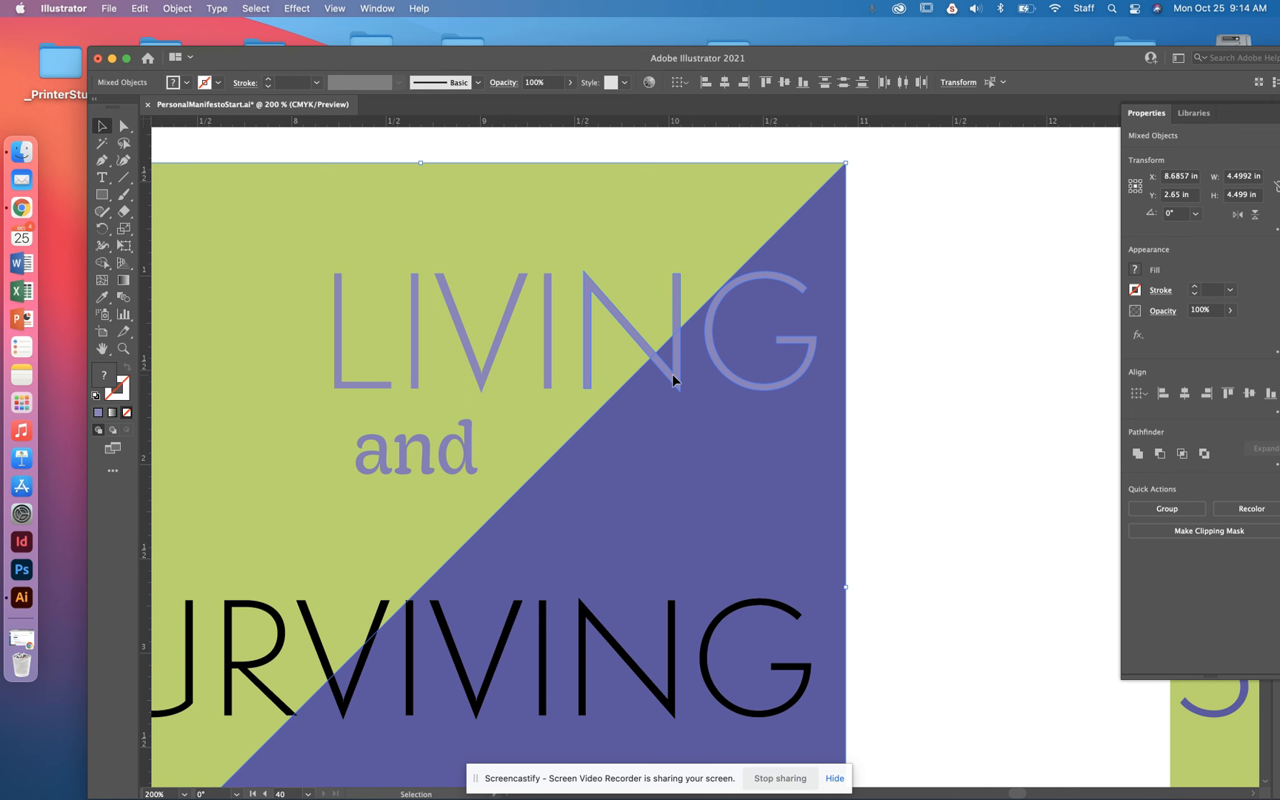
left_click(721, 367, "shift")
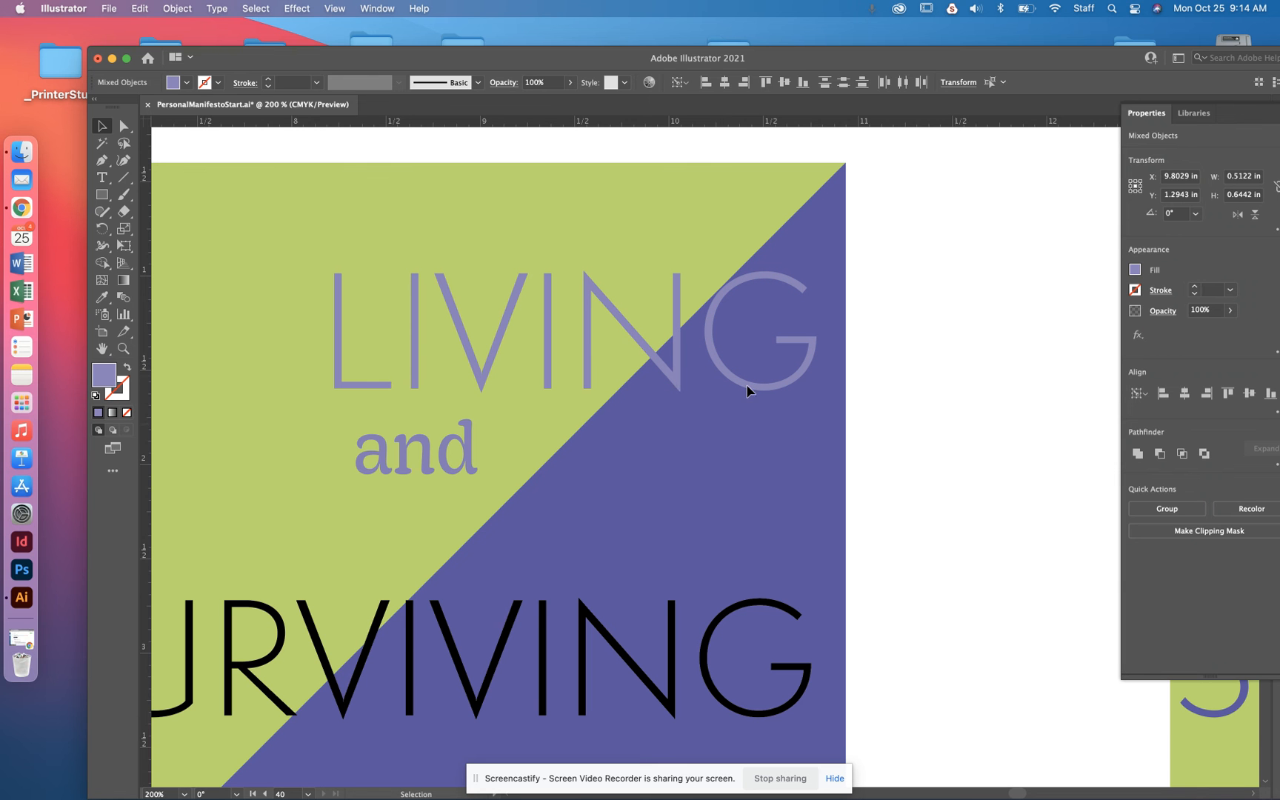
- Fill the lower piece of LIVING's N and the whole G with the background's green, sampled with the Eyedropper
left_click(955, 428)
left_click(667, 366)
key("i")
left_click(655, 326)
key("v")
left_click(95, 128)
left_click(805, 292)
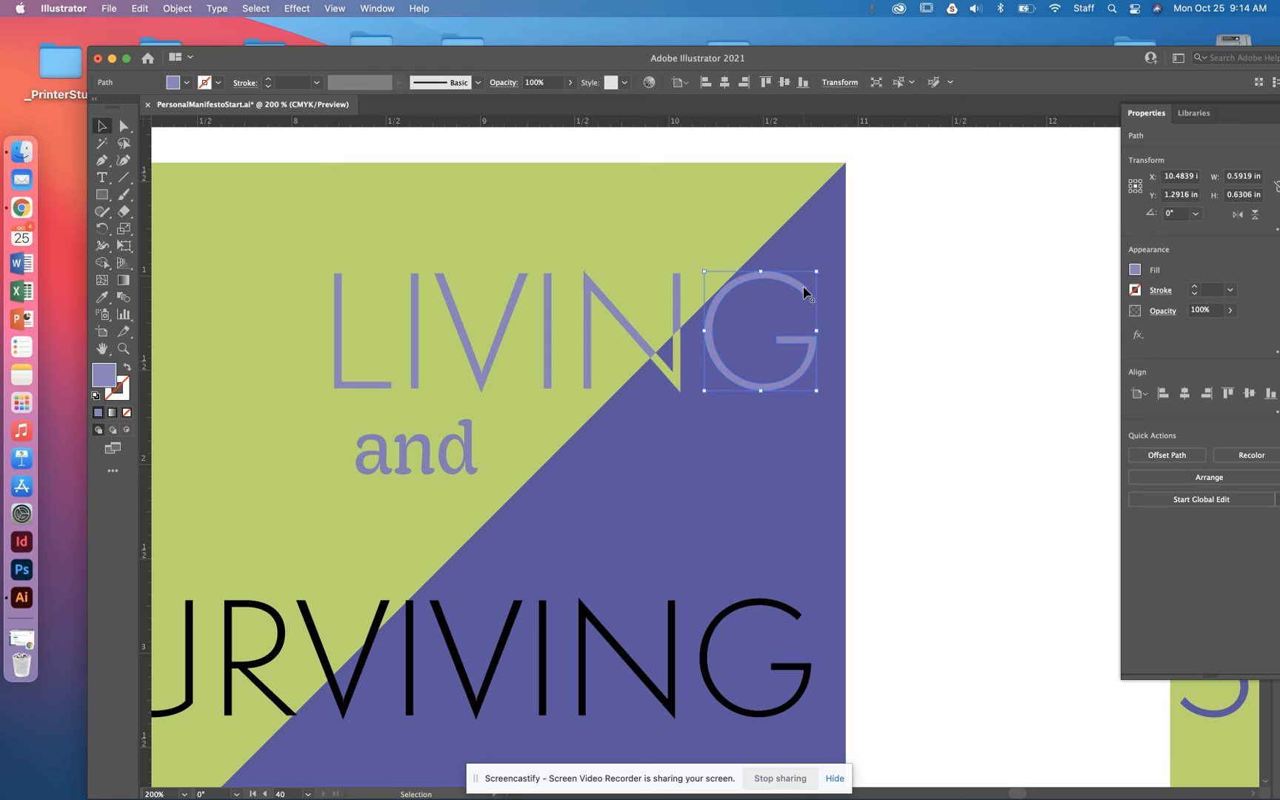
key("i")
left_click(657, 208)
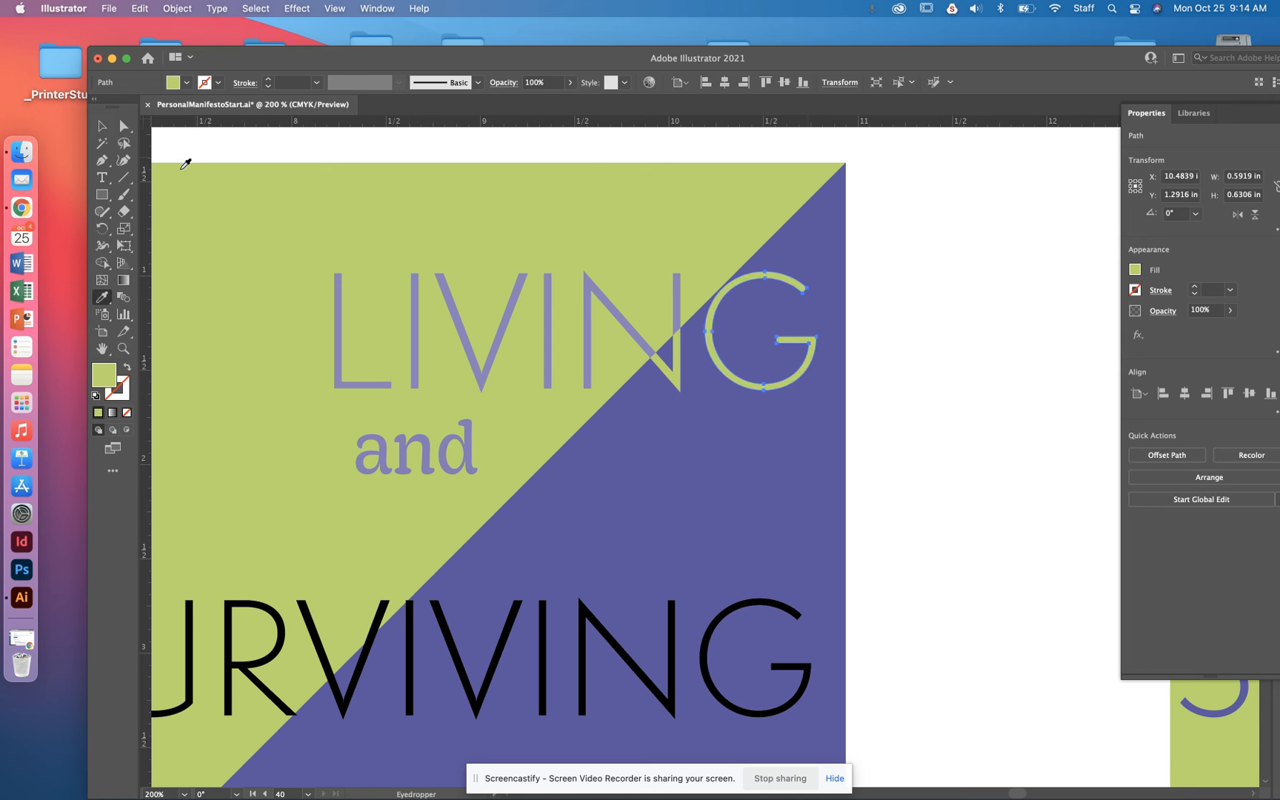
left_click(103, 143)
key("super+minus")
key("super+minus")
key("super+minus")
key("super+minus")
left_click_drag(877, 443, 755, 425)
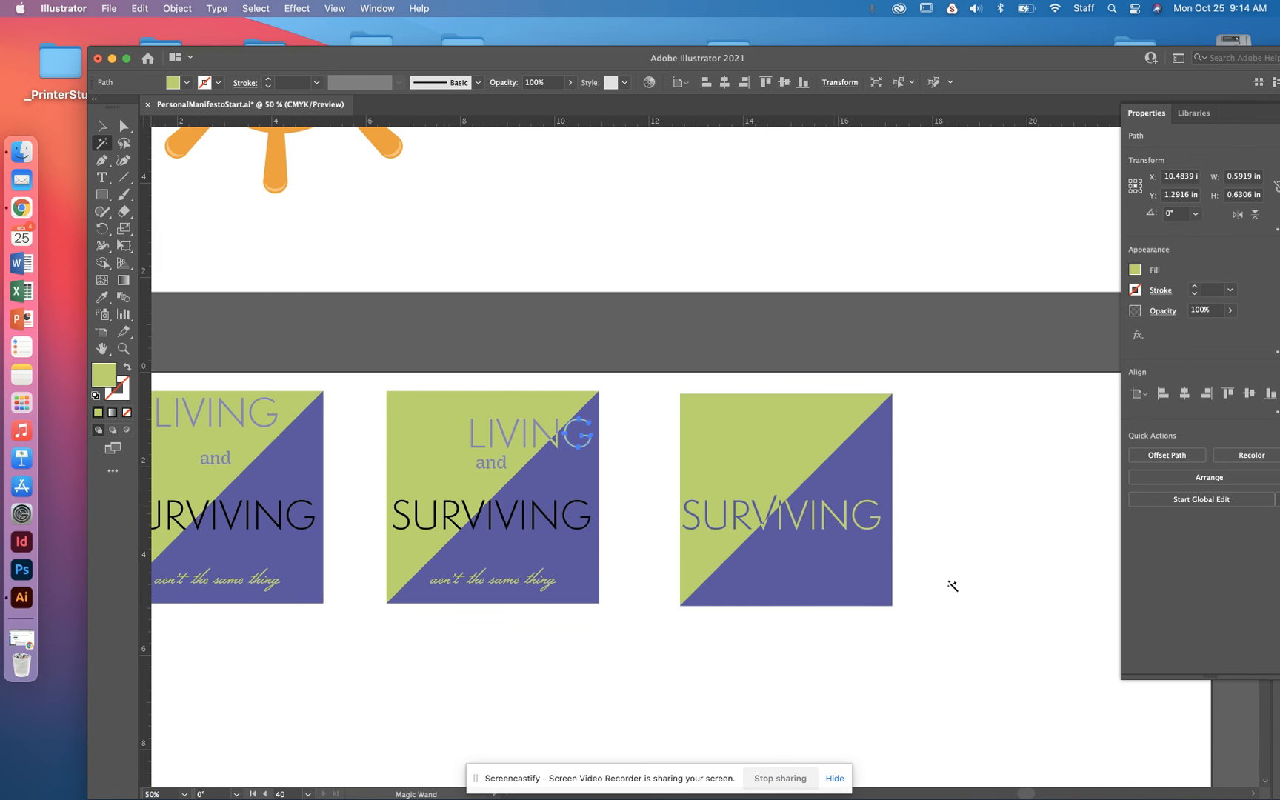